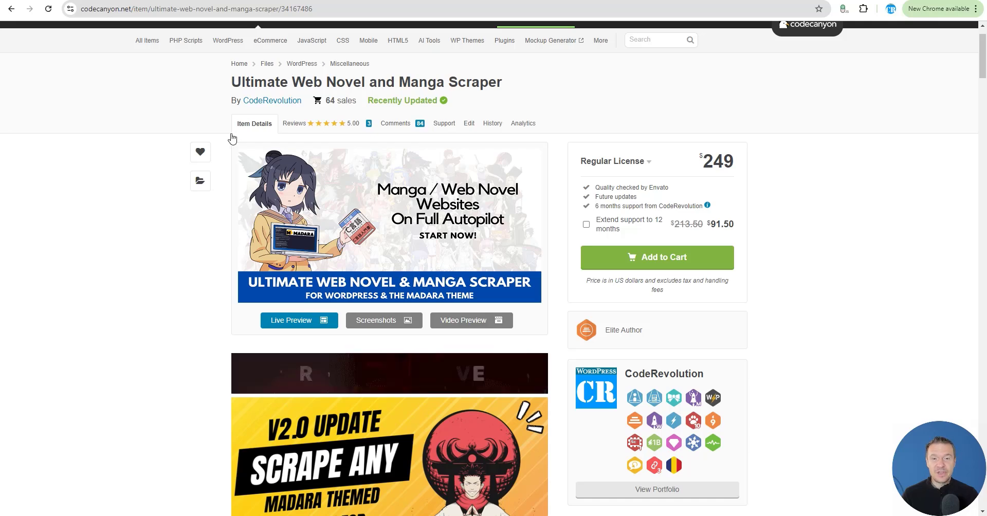
Scroll down the Ultimate Web Novel and Manga Scraper product page on CodeCanyon
scroll(232, 137, down, 2)
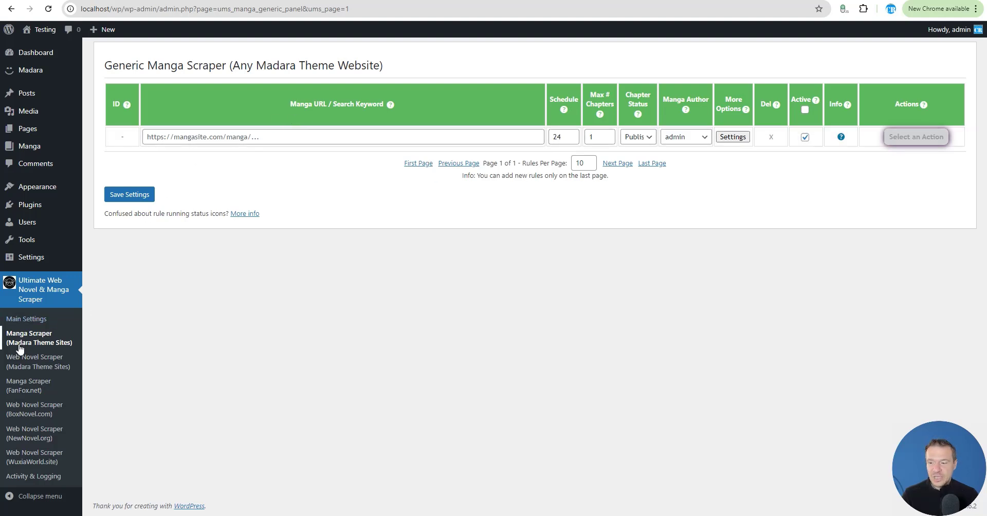
Paste the coffeemanga.io unwavering-obsession manga URL into the new rule's Manga URL field
click(185, 135)
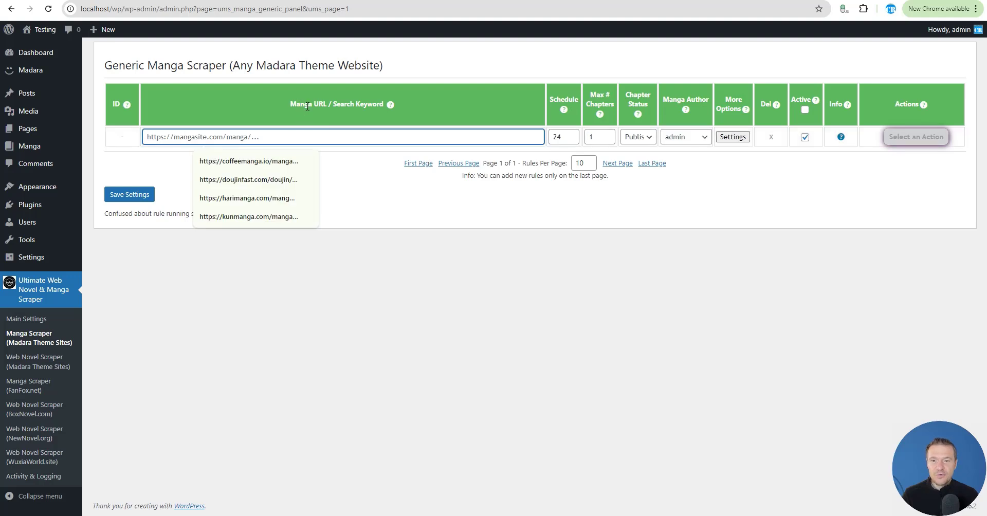
drag(286, 104, 324, 105)
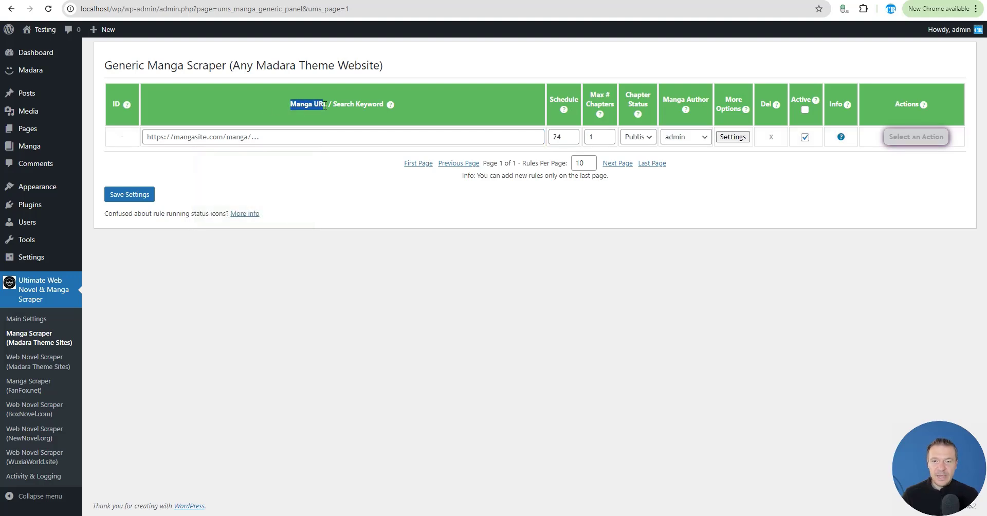
click(287, 135)
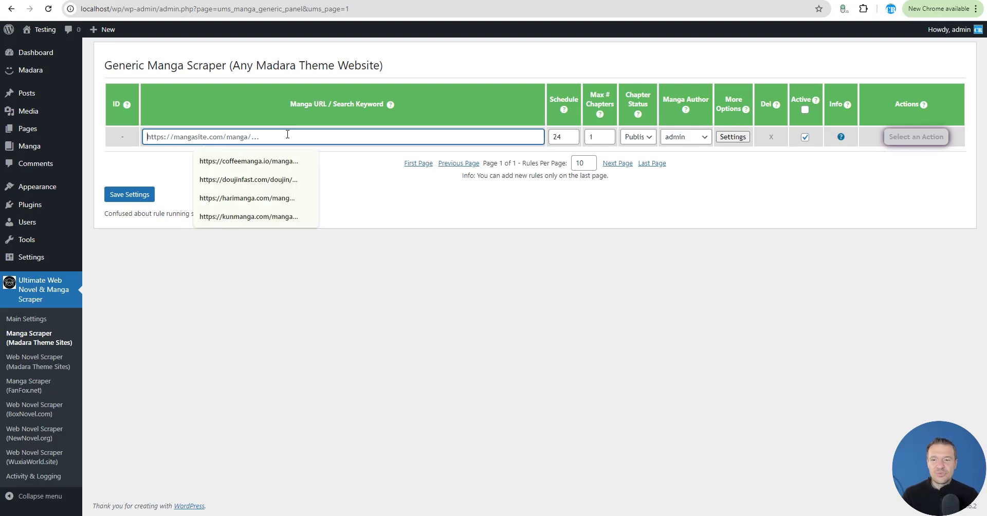
text(https://coffeemanga.io/manga/i-still-dont-know-about-my-favourite-characters-unwavering-obsession/)
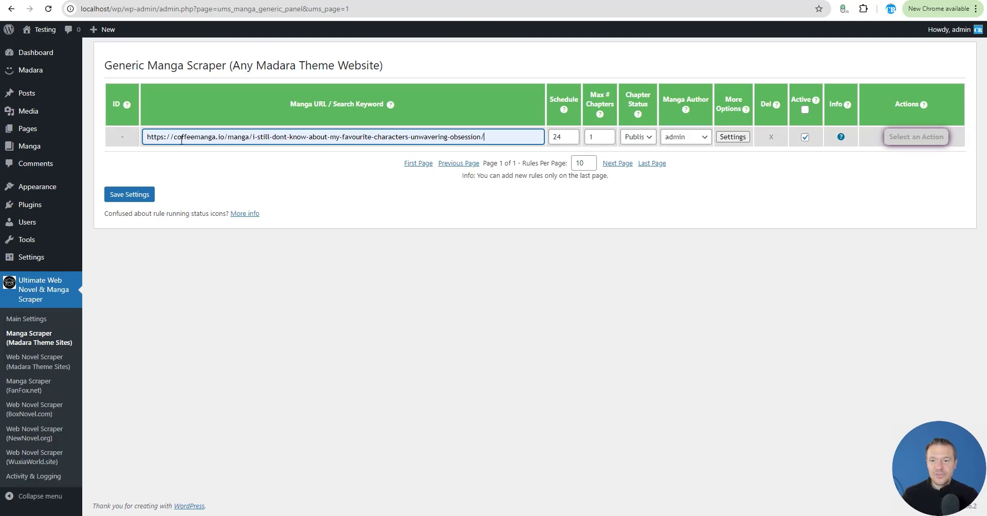
double_click(199, 135)
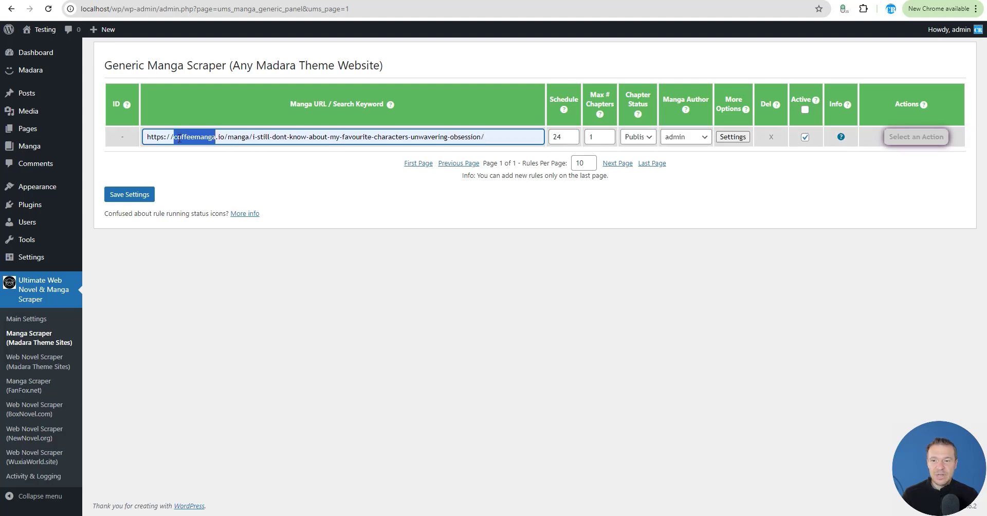
double_click(240, 135)
drag(253, 138, 514, 137)
click(514, 138)
Save the coffeemanga rule as rule 0 and run it now from its action menu
click(150, 194)
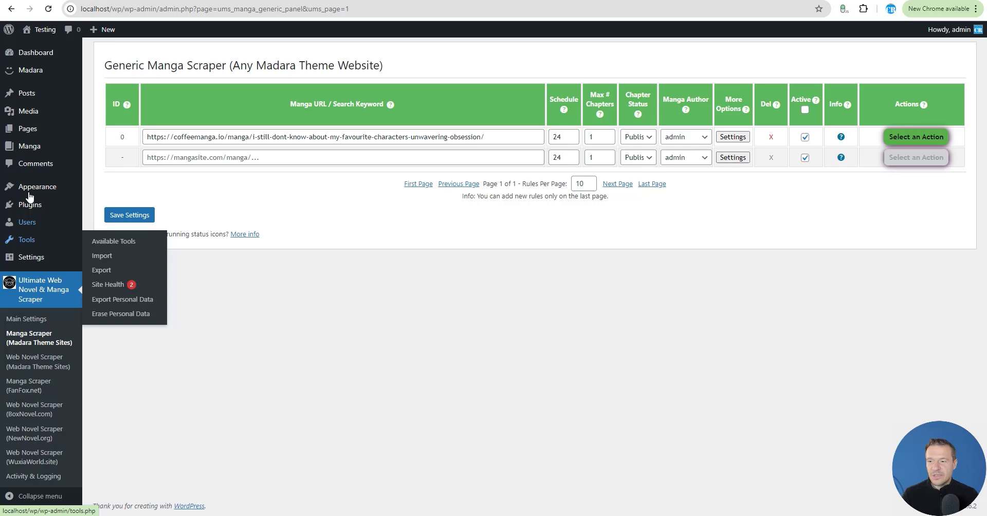
click(25, 150)
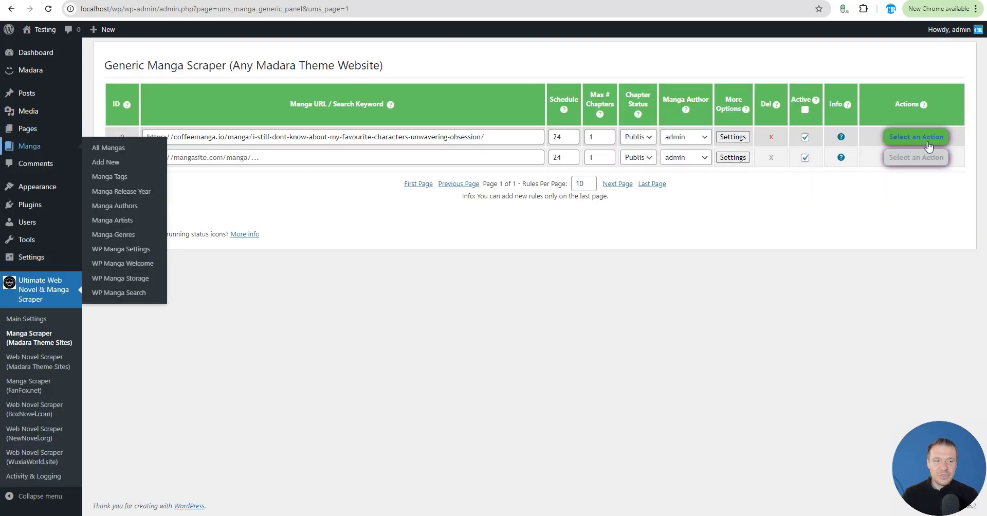
click(916, 137)
click(896, 164)
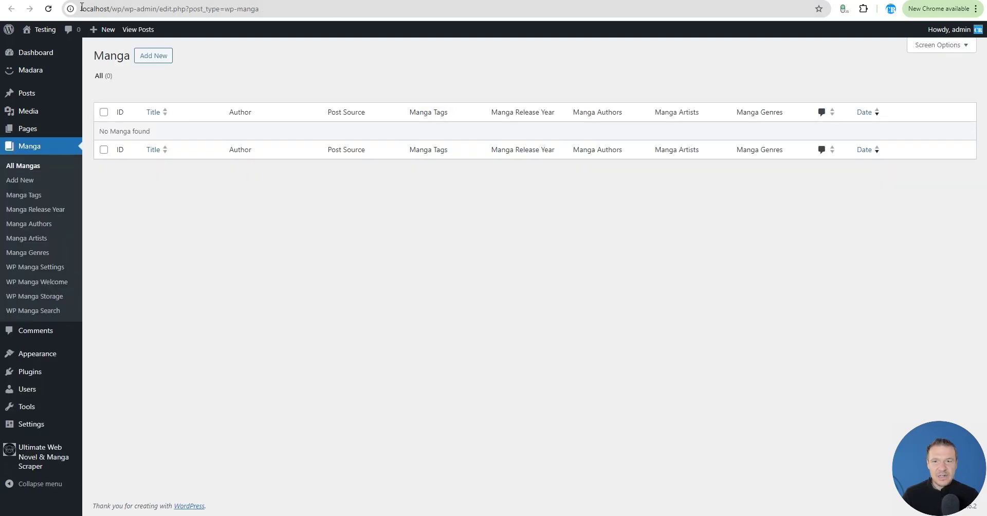
Reload the Manga list and open the scraped unwavering-obsession manga to review its details
key(F5)
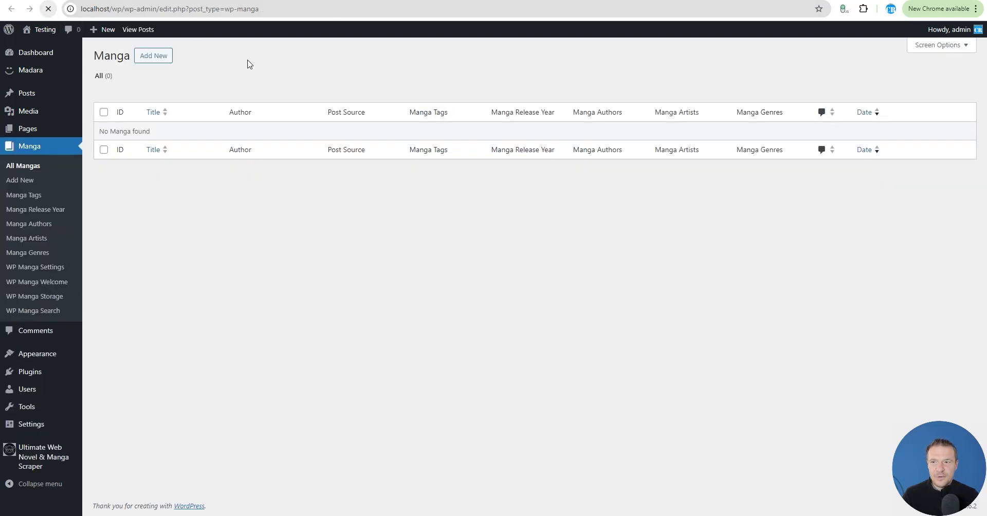
click(180, 152)
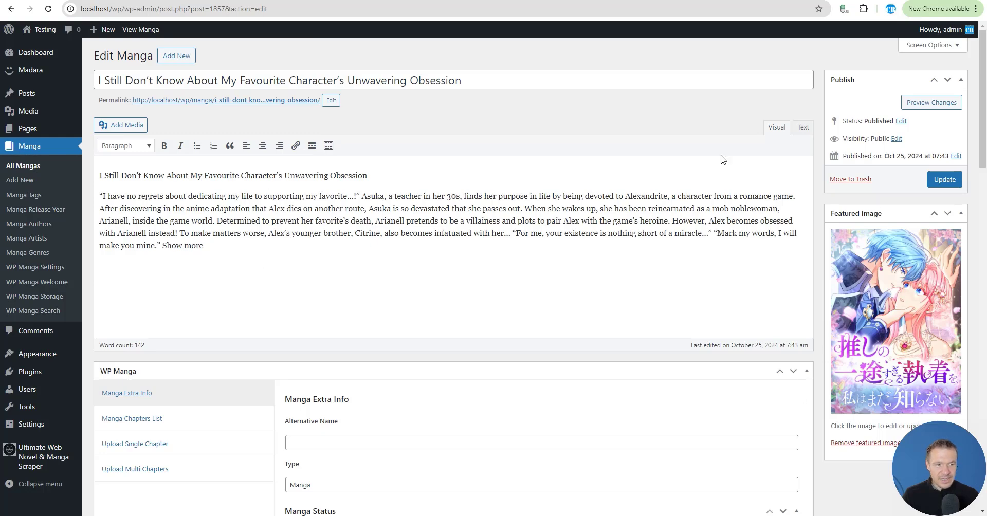
scroll(722, 160, down, 8)
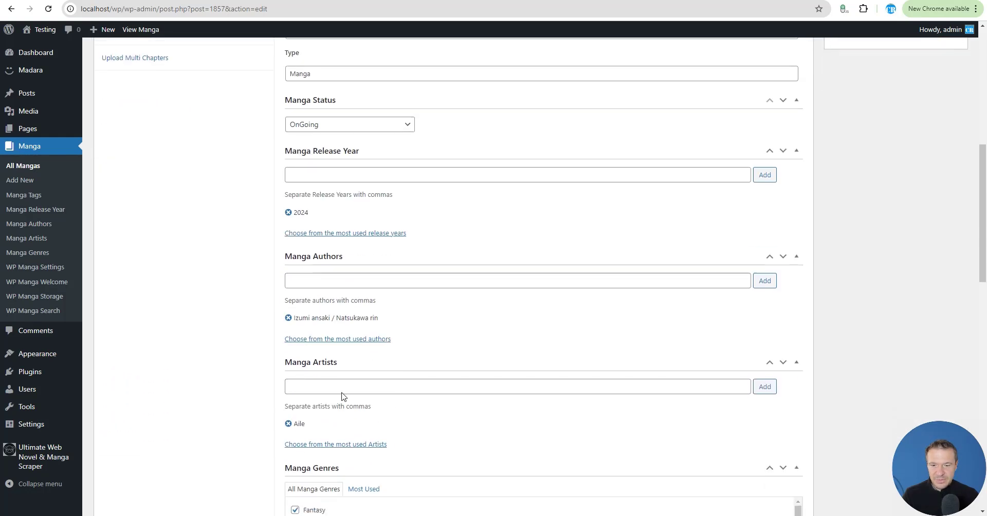
scroll(323, 248, down, 9)
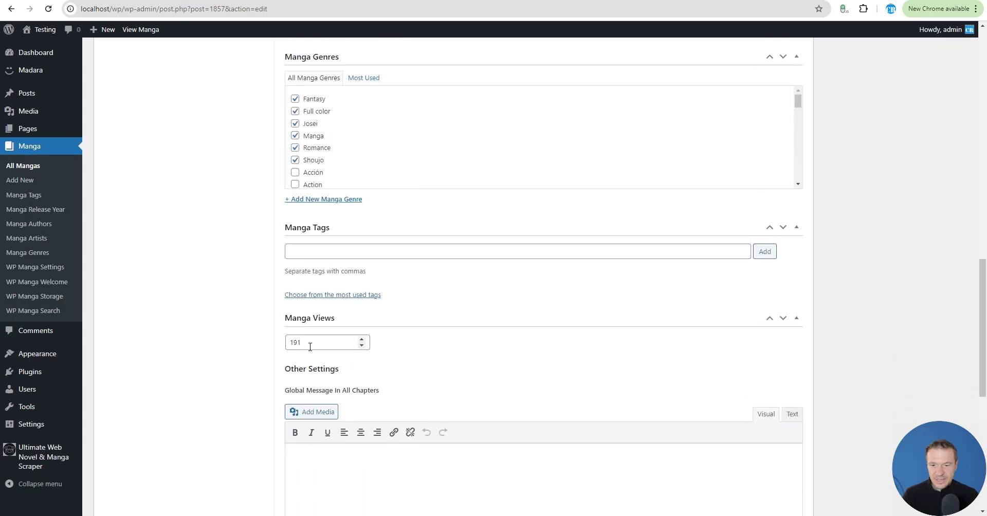
scroll(309, 344, up, 8)
scroll(294, 372, up, 8)
View Chapter 1's pages from the Manga Chapters List, then run the coffeemanga rule again
click(132, 351)
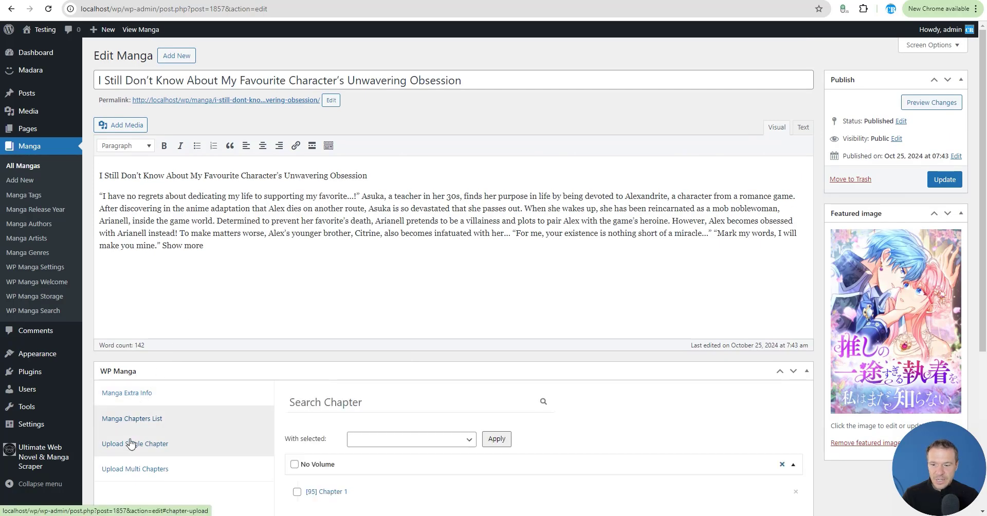
scroll(256, 395, down, 1)
click(319, 391)
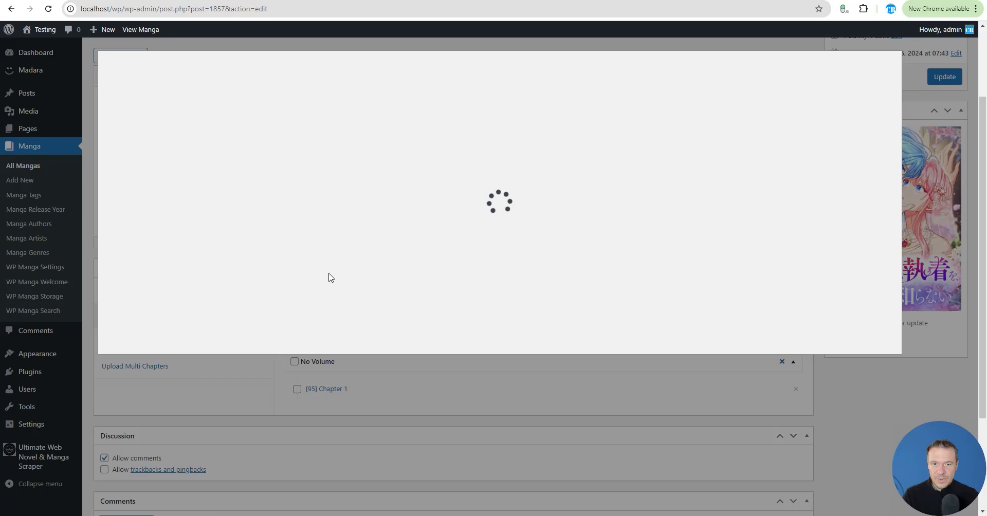
scroll(251, 322, down, 3)
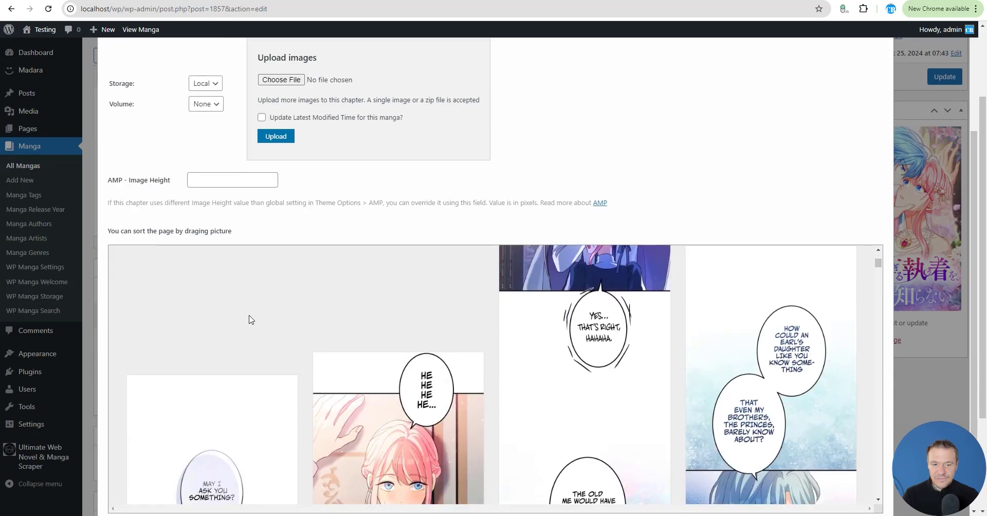
scroll(247, 319, up, 5)
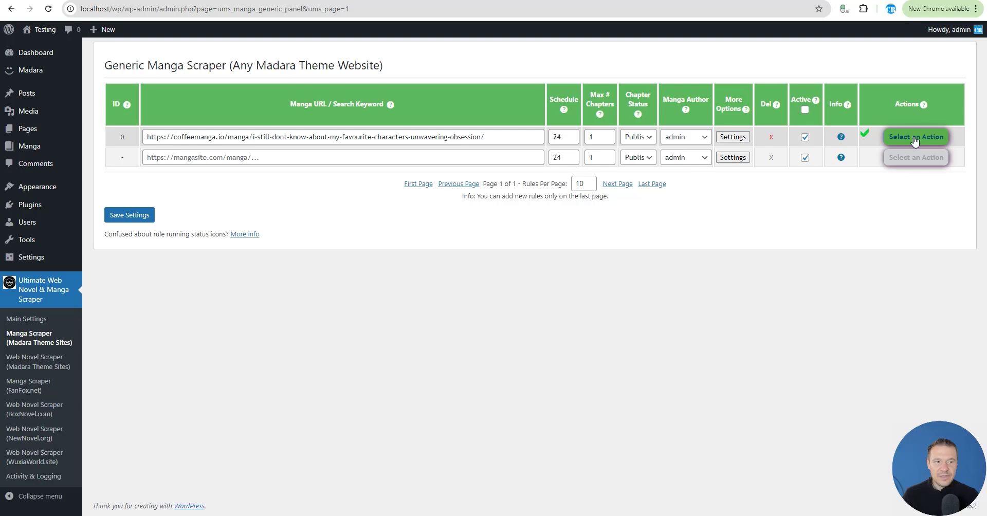
click(916, 136)
click(897, 165)
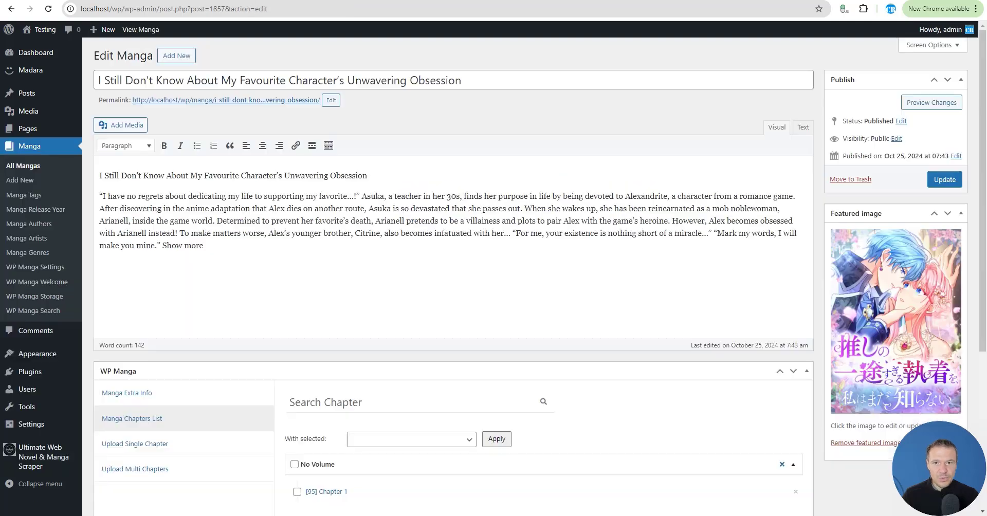
Reload the manga's edit page, view the new Chapter 2 pages, and return to the scraper rules
click(47, 9)
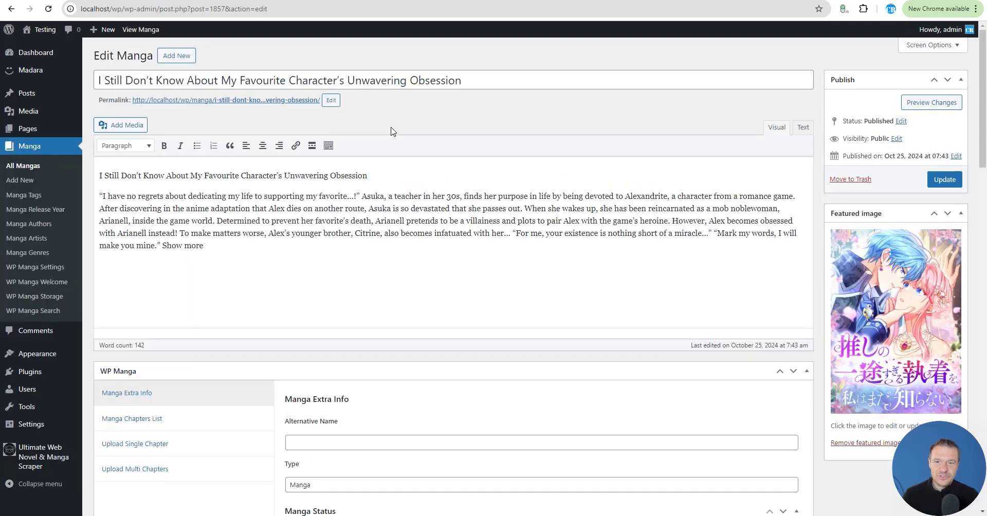
scroll(340, 154, down, 3)
scroll(341, 154, down, 1)
click(154, 268)
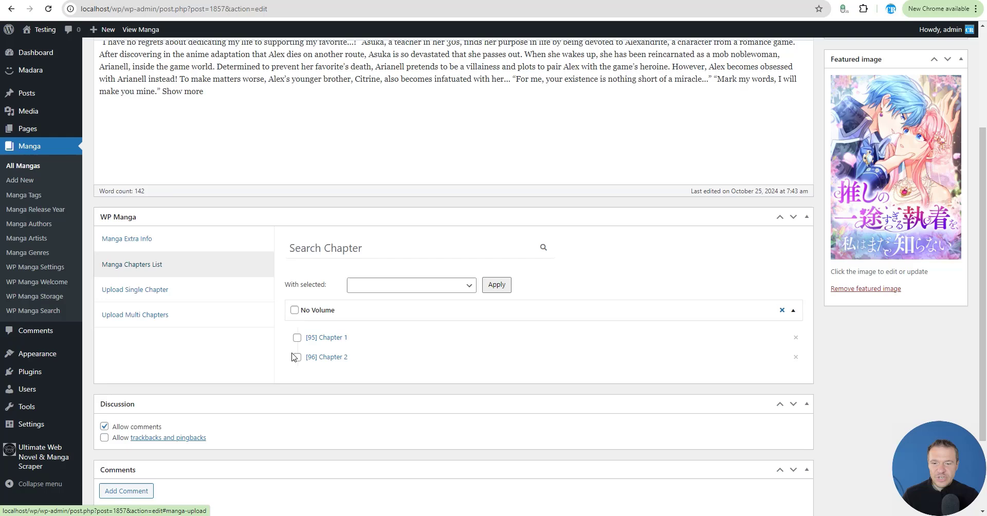
click(334, 358)
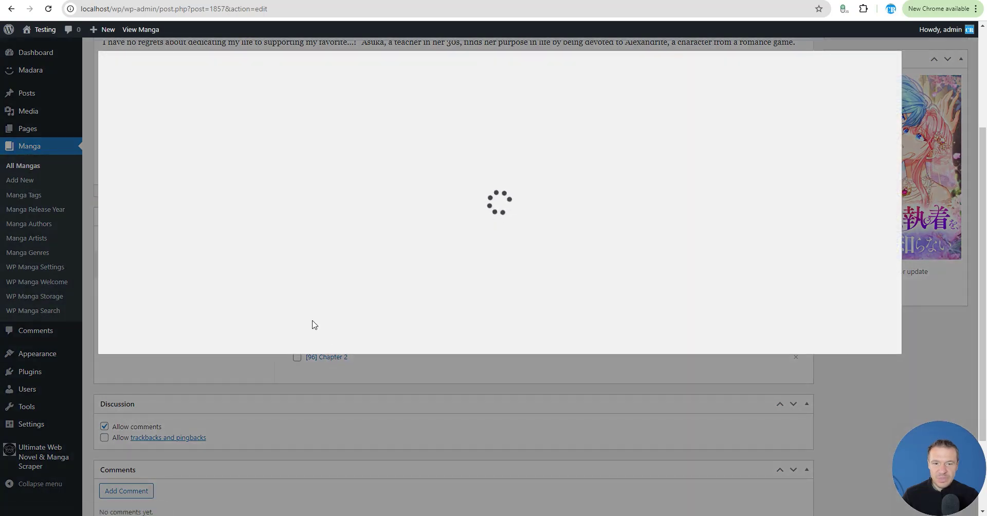
scroll(314, 325, down, 2)
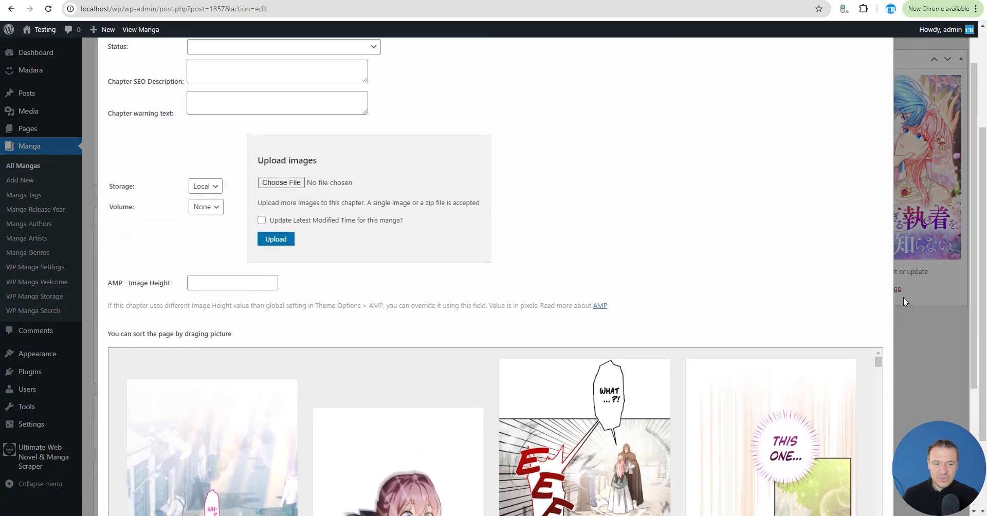
click(903, 297)
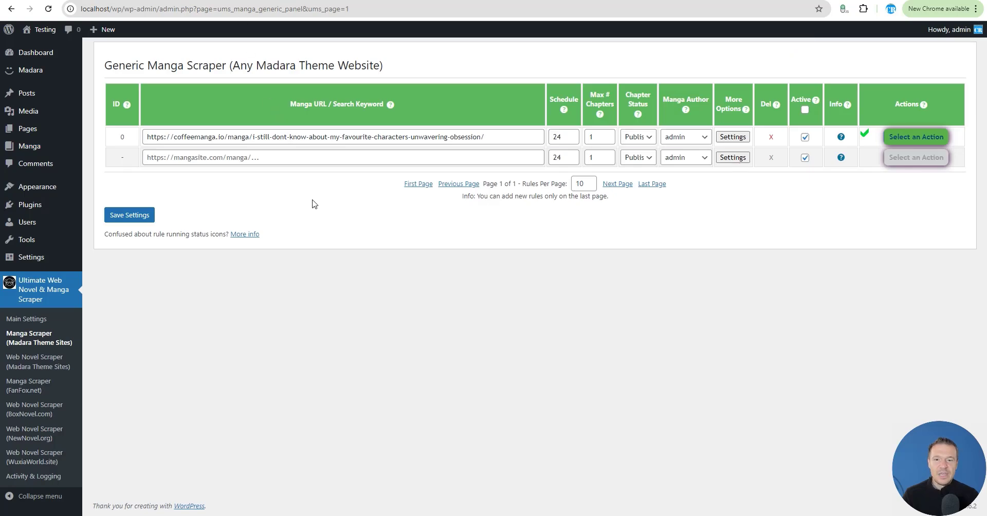
Save and run rule 1 for the doujinfast Sleepy Town Escapades URL, then open that manga
click(226, 159)
click(227, 200)
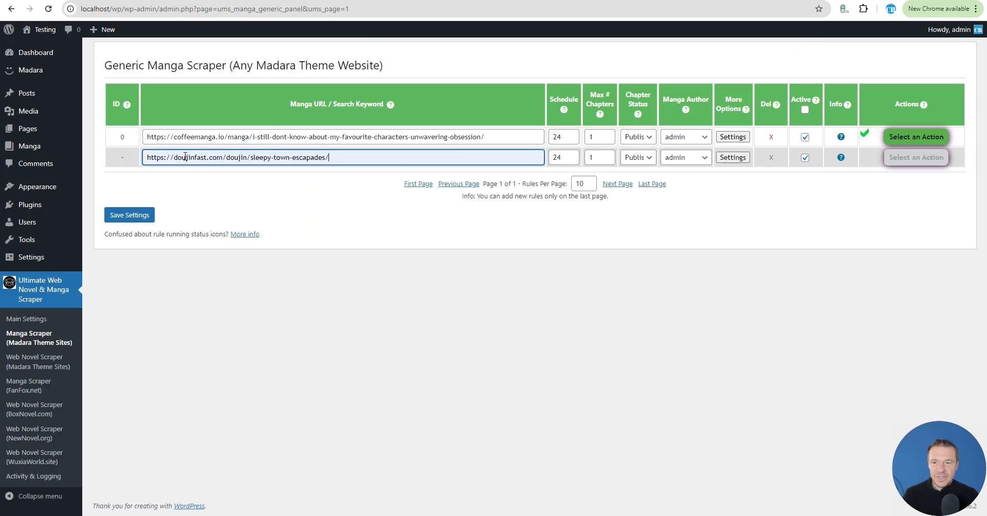
click(149, 215)
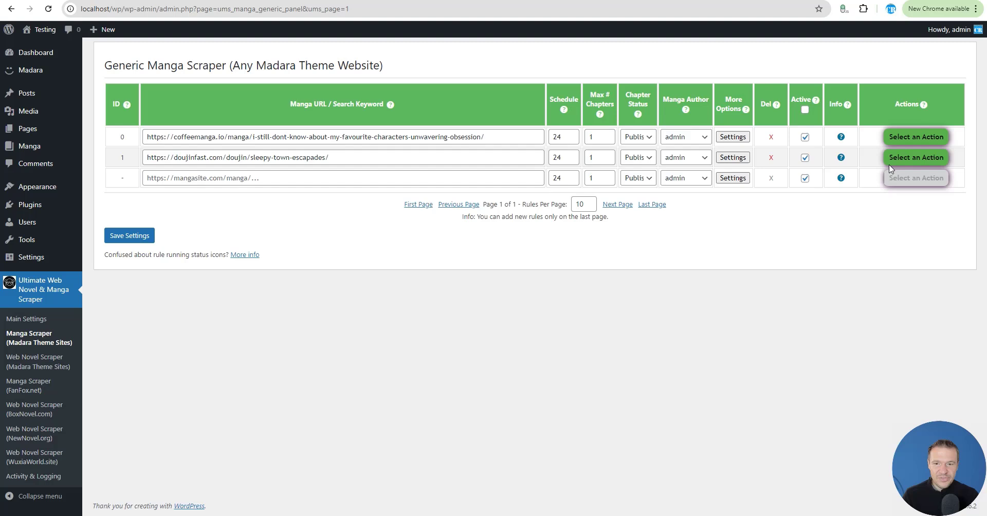
click(895, 158)
click(874, 187)
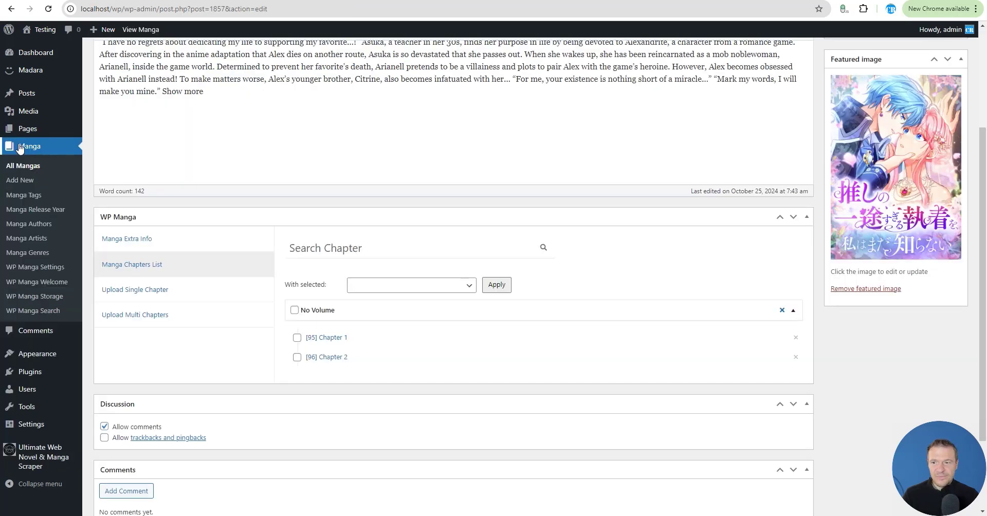
click(20, 147)
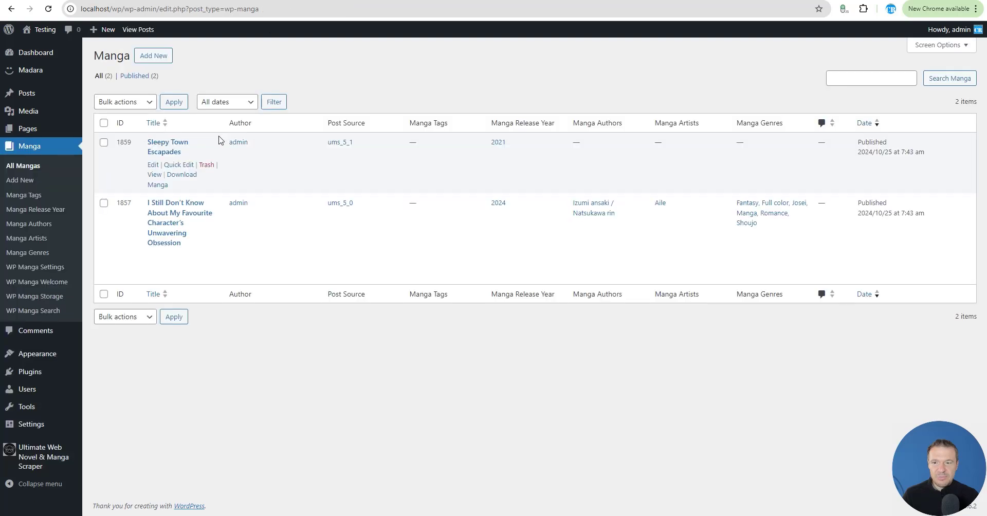
click(174, 143)
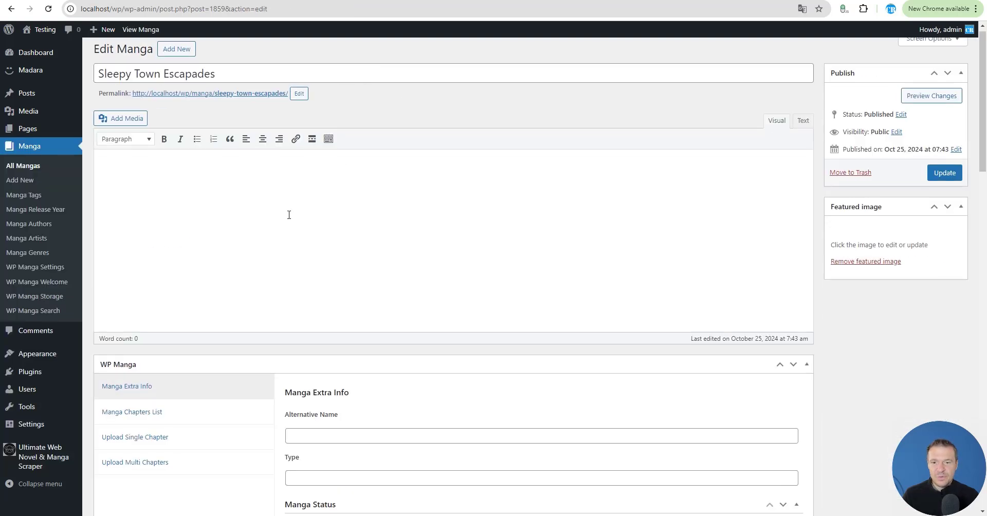
Open the Sleepy Town Escapades chapter to check its scraped page images, then close it
scroll(231, 216, down, 4)
click(153, 222)
click(329, 286)
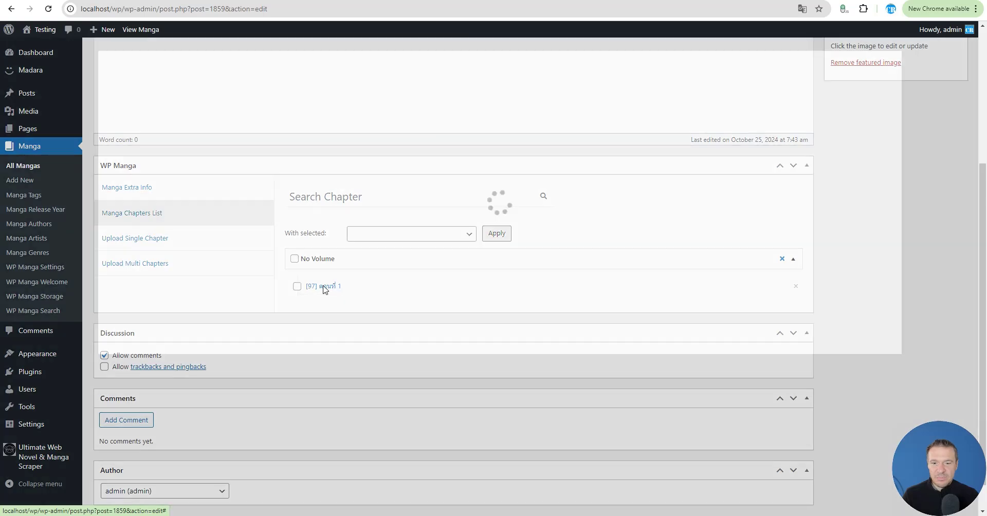
scroll(396, 251, down, 3)
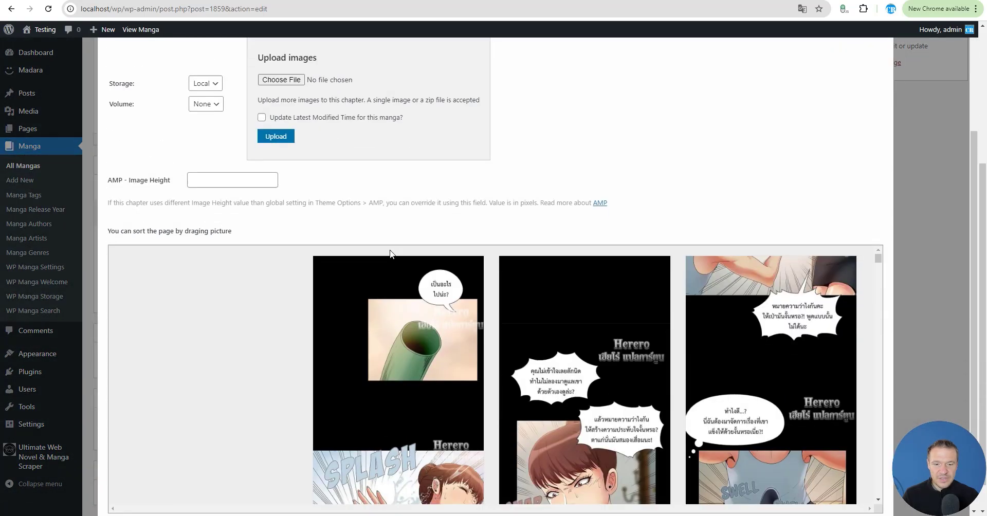
click(895, 315)
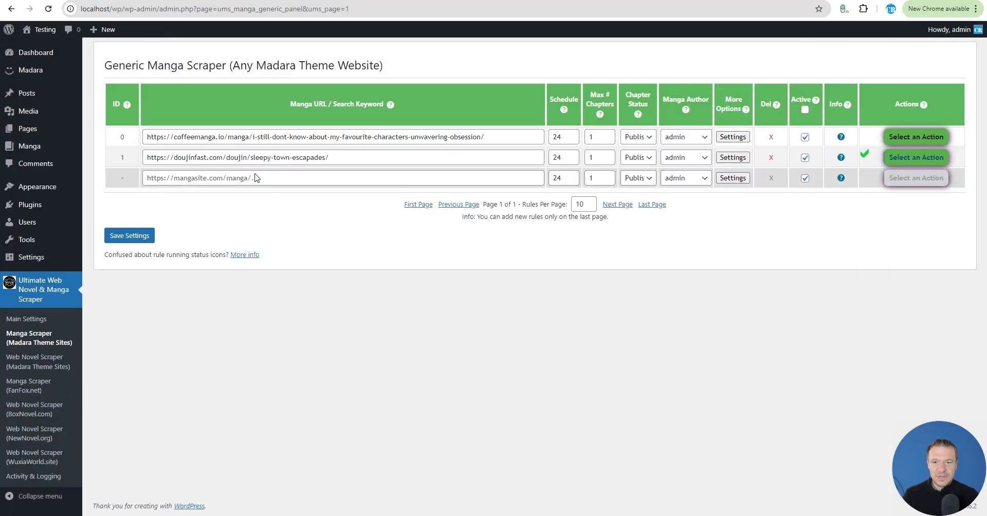
Add the harimanga Love Letter URL as rule 2, save it and run it
click(244, 178)
click(240, 239)
click(132, 236)
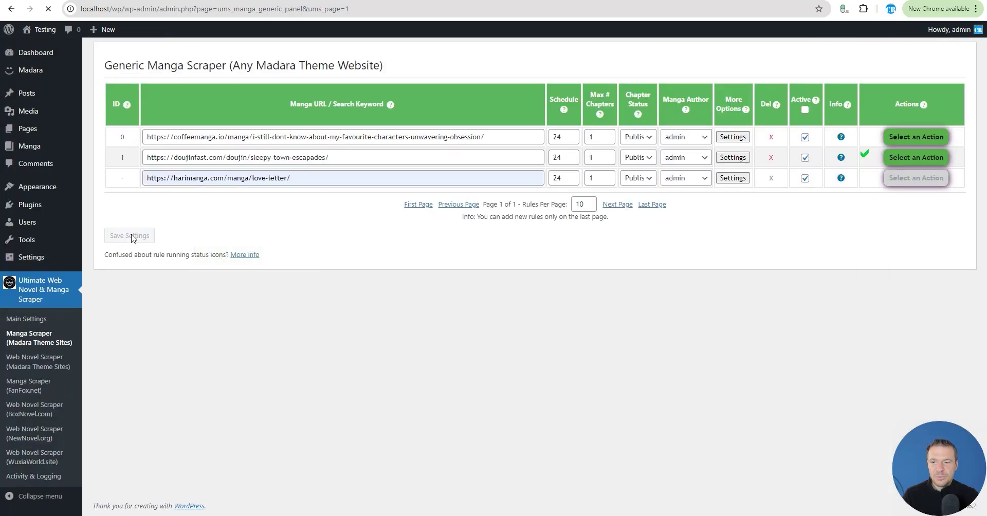
click(916, 178)
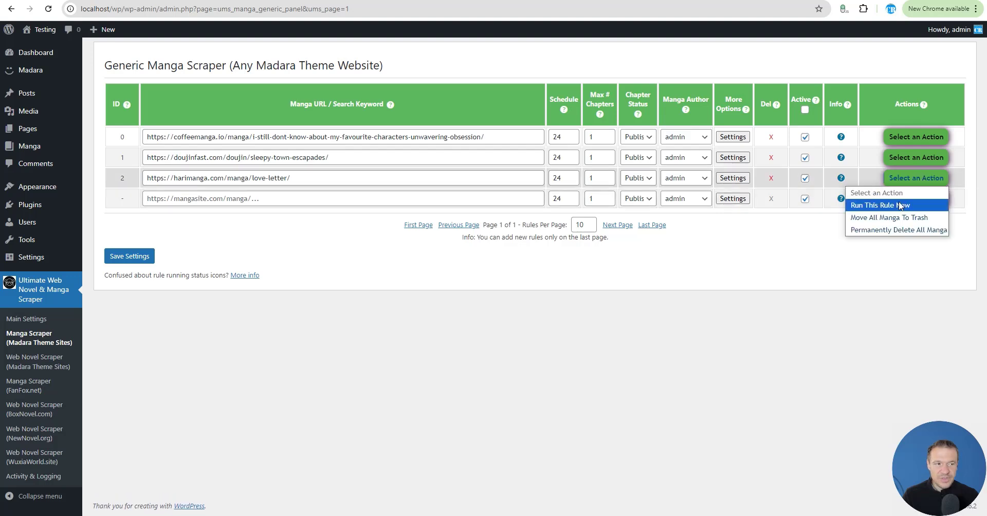
click(895, 205)
key(Return)
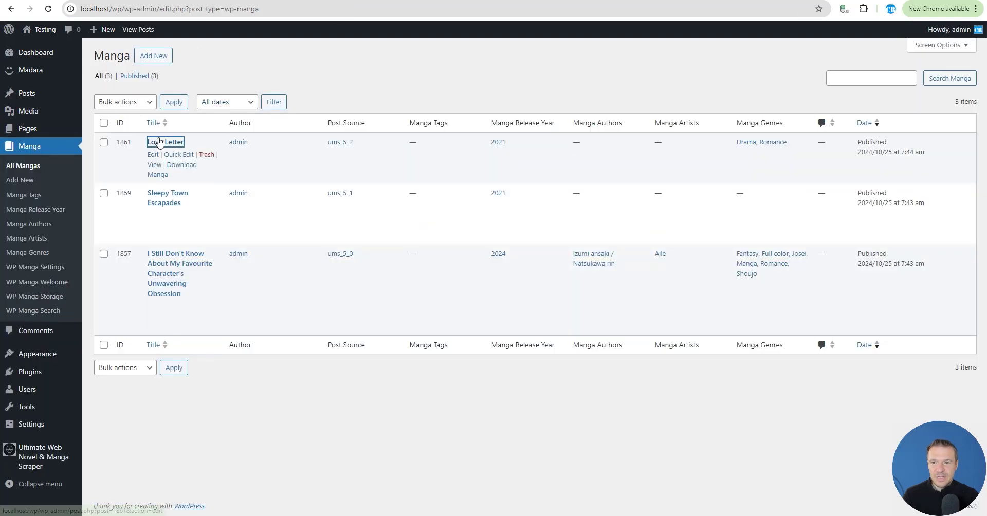
Open the Love Letter manga and check its scraped Chapter 1 pages
click(165, 142)
scroll(214, 234, down, 5)
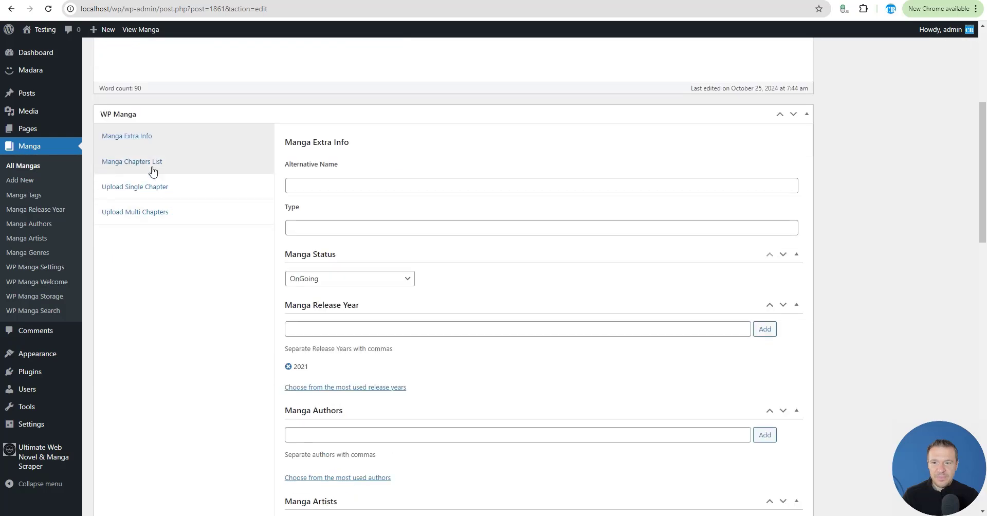
click(121, 165)
click(329, 255)
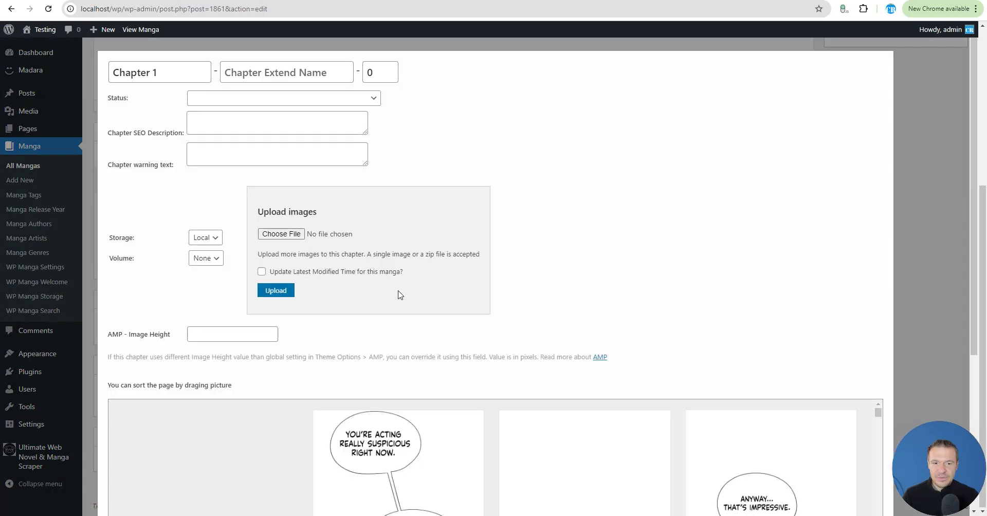
scroll(398, 293, down, 5)
Paste the kunmanga The Princess in the Henhouse URL as rule 3, save it and run it
click(941, 236)
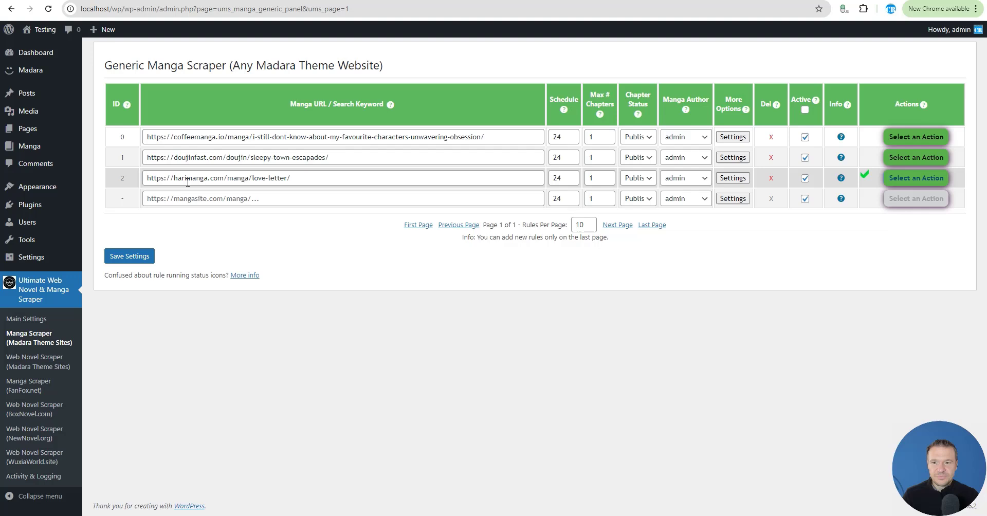
click(195, 198)
text(https://kunmanga.com/manga/the-princess-in-the-henhouse/)
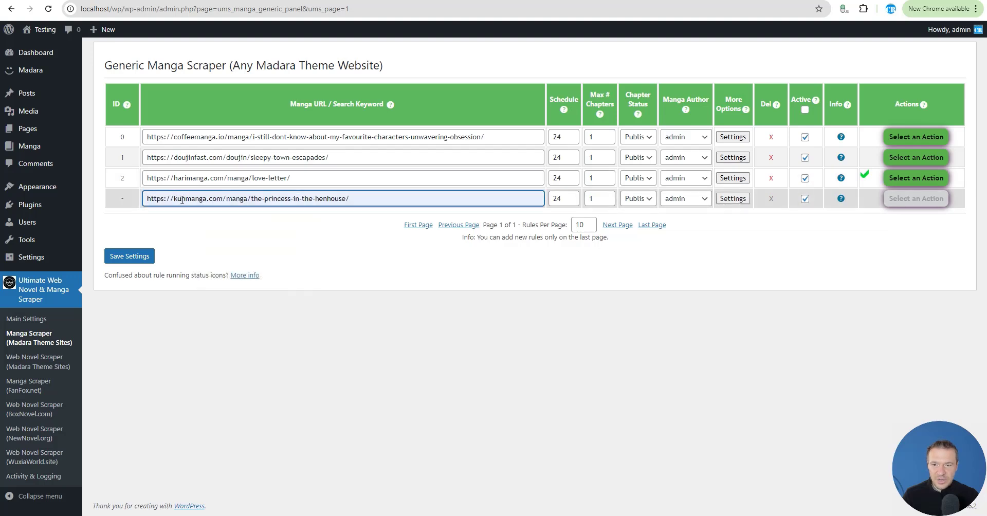
click(129, 256)
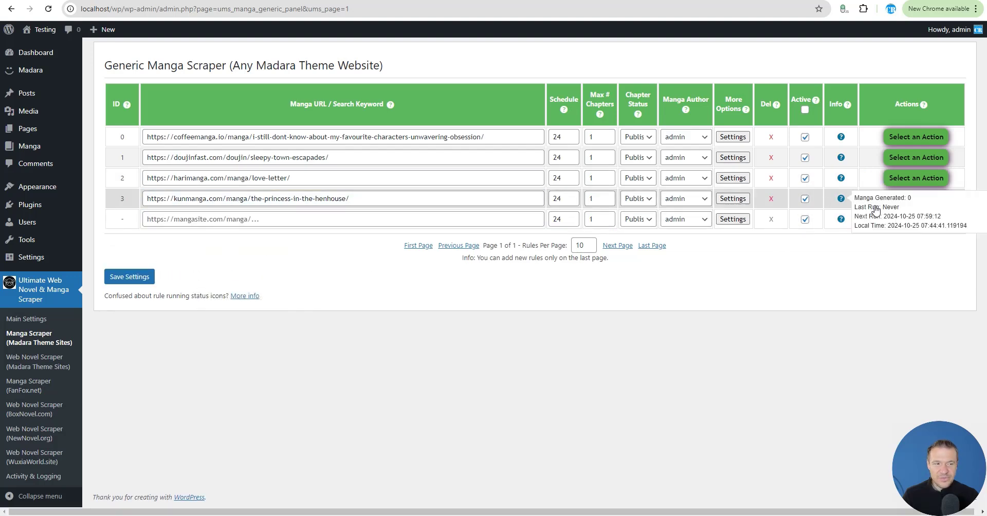
click(915, 199)
click(879, 214)
key(Return)
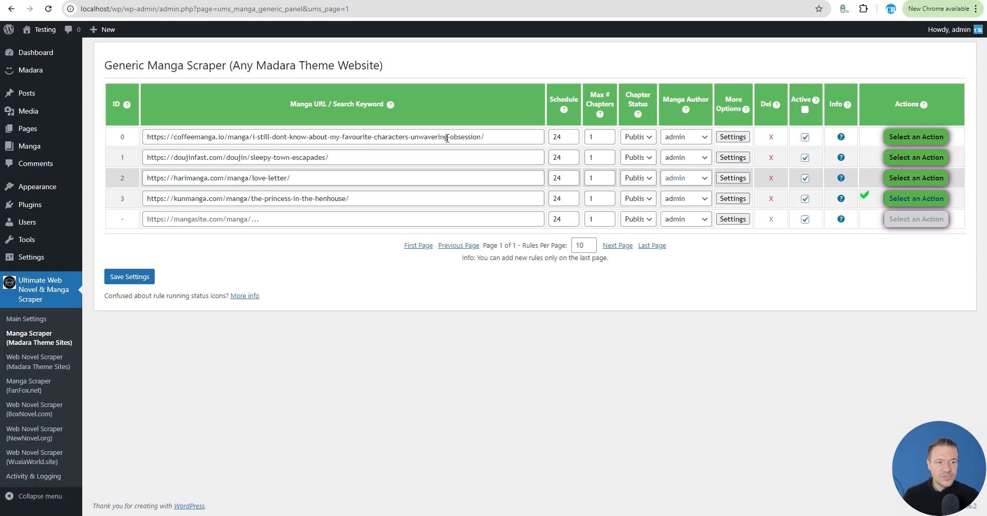
click(866, 196)
key(alt+Left)
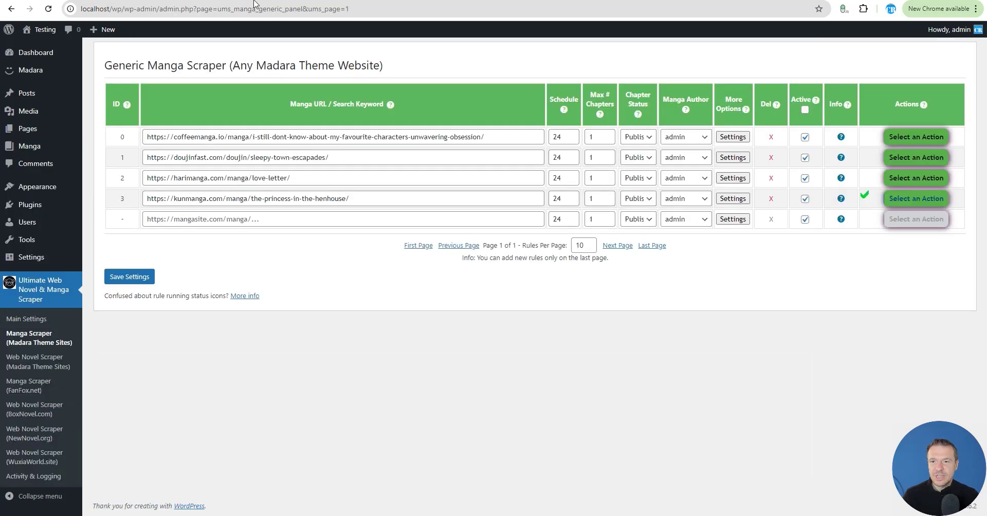
Open The Princess in The Henhouse, check its Chapter 1 page images, then close the chapter
key(alt+Left)
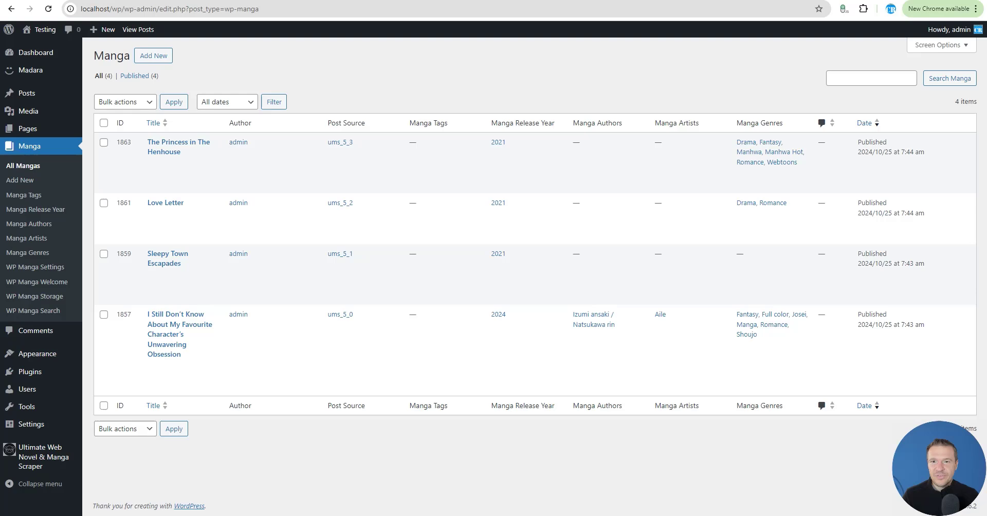
click(163, 149)
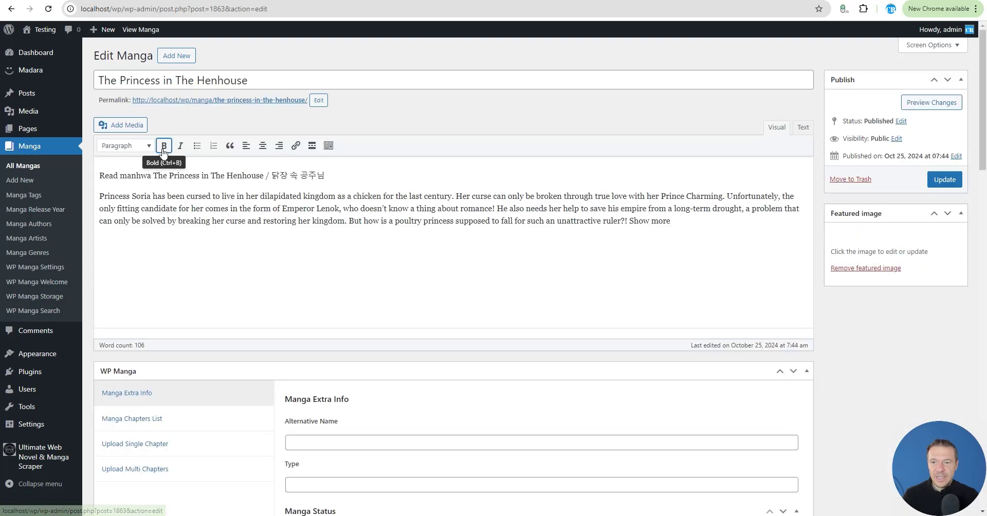
scroll(144, 320, down, 2)
click(143, 317)
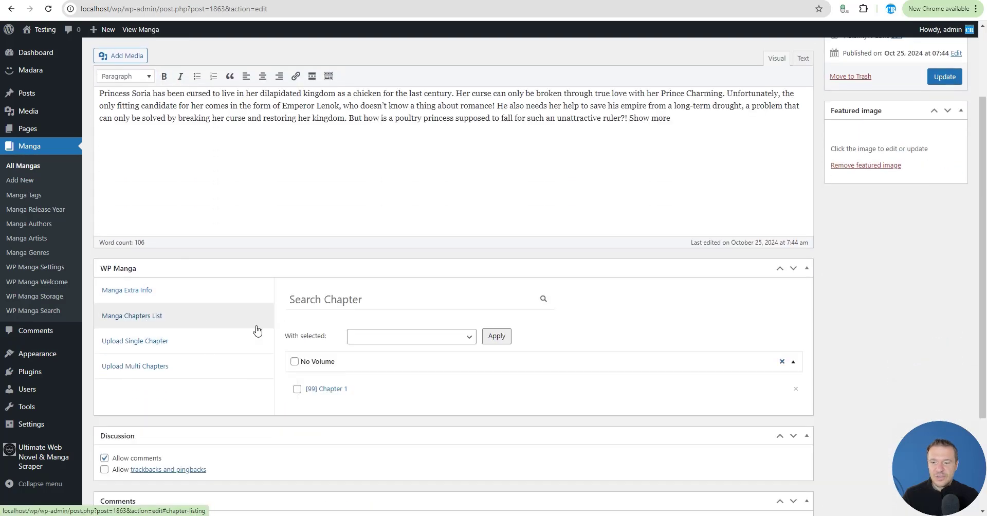
click(311, 389)
scroll(361, 322, down, 1)
scroll(362, 322, down, 2)
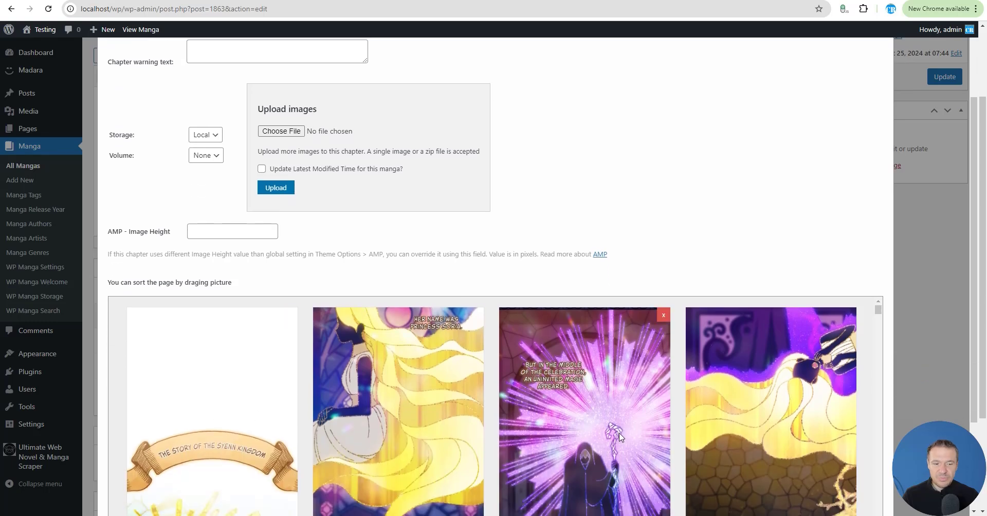
click(937, 317)
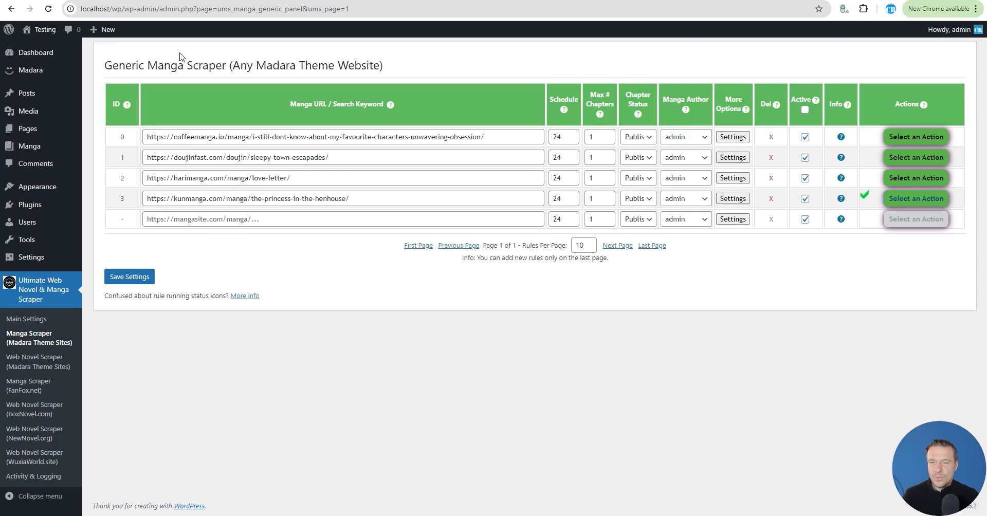
In the Madara web novel scraper, add a rule for the boxnovel.com Cultivation novel URL and save it
click(35, 365)
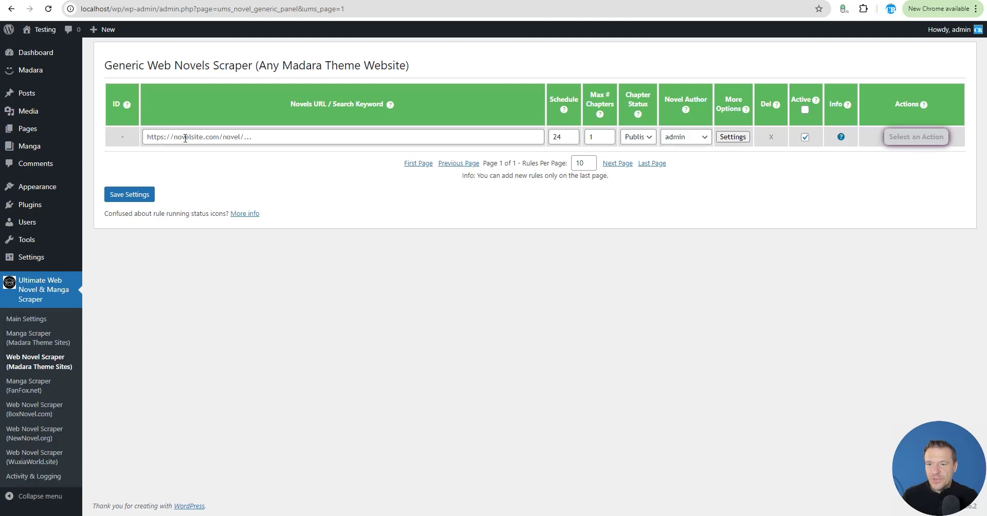
click(185, 138)
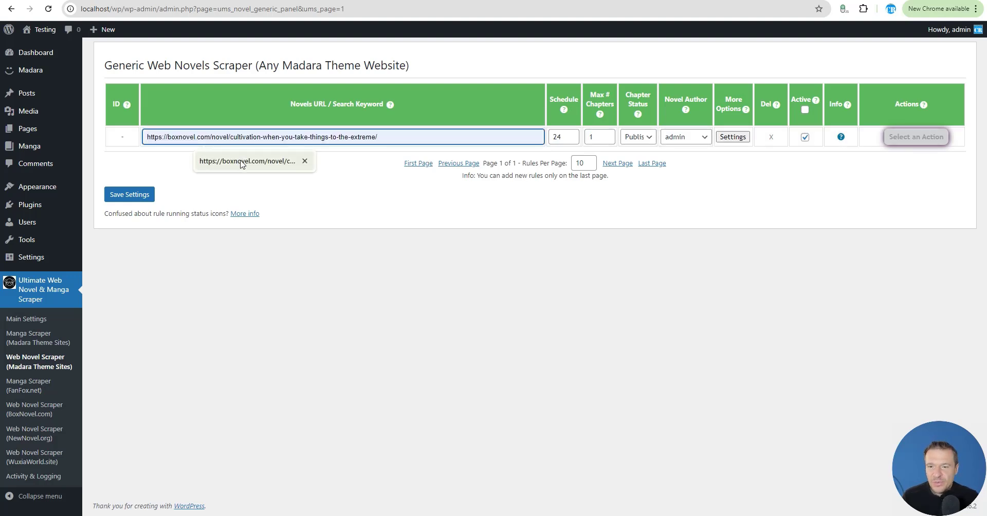
click(223, 162)
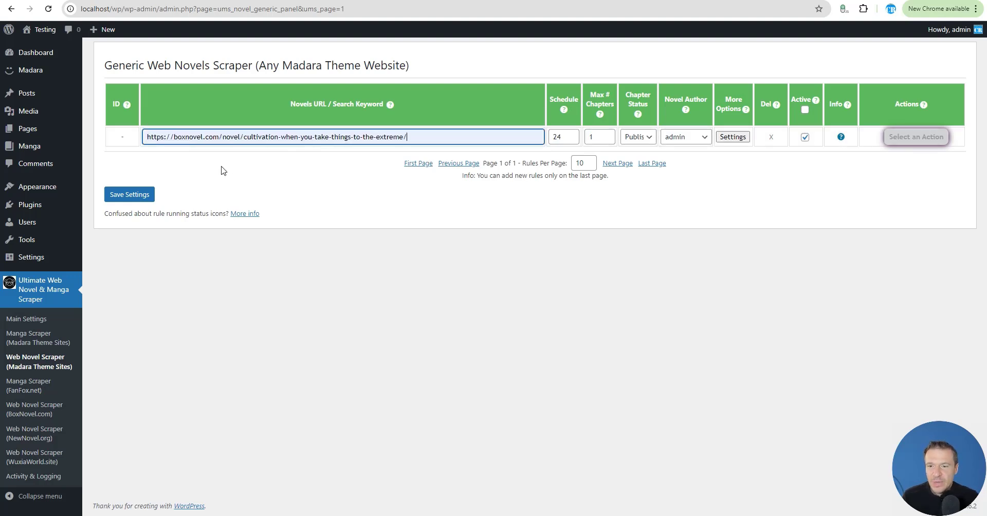
double_click(188, 138)
click(146, 195)
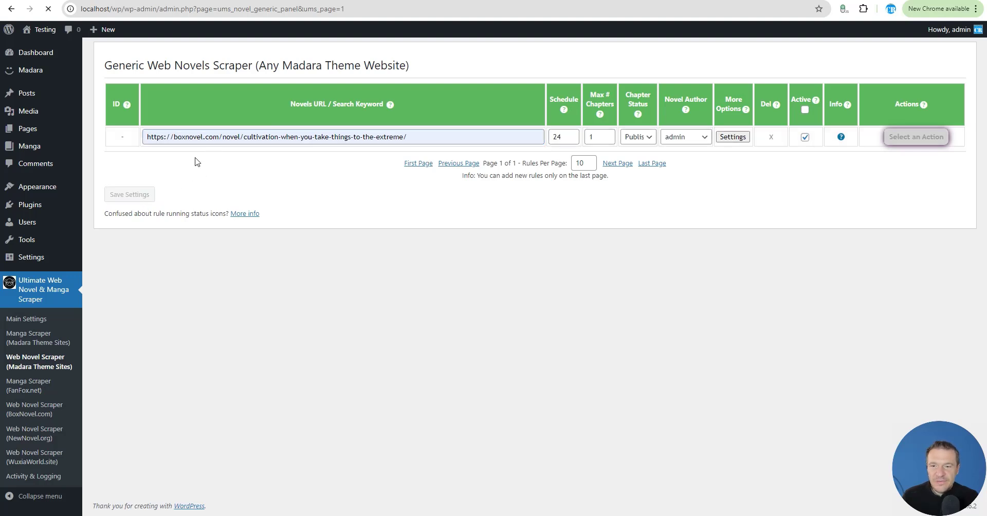
Run the boxnovel rule with Run This Scraper and confirm it
click(916, 136)
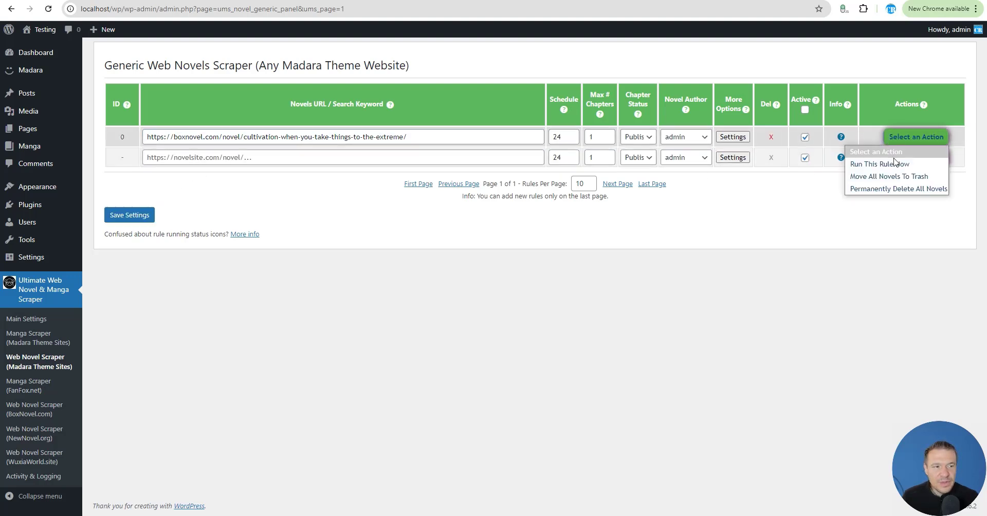
click(910, 148)
click(535, 73)
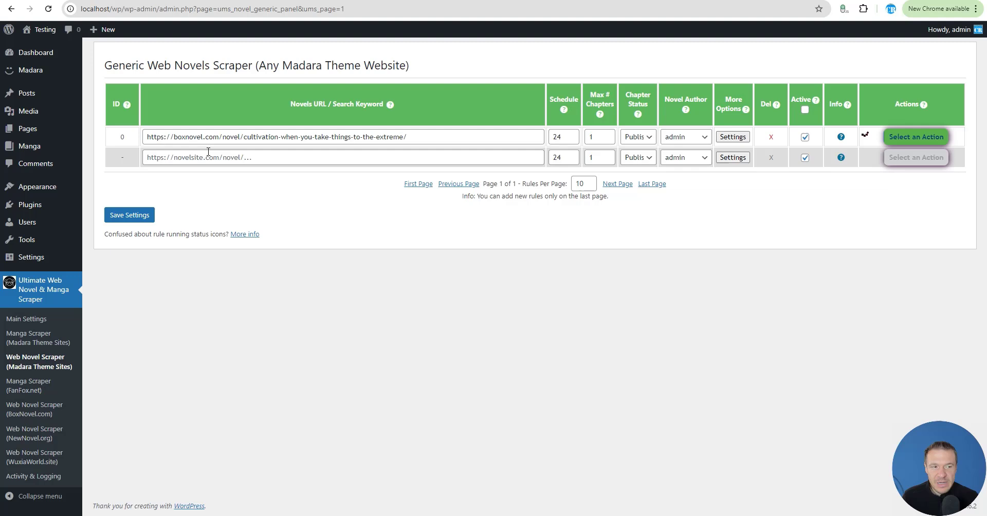
drag(175, 137, 219, 137)
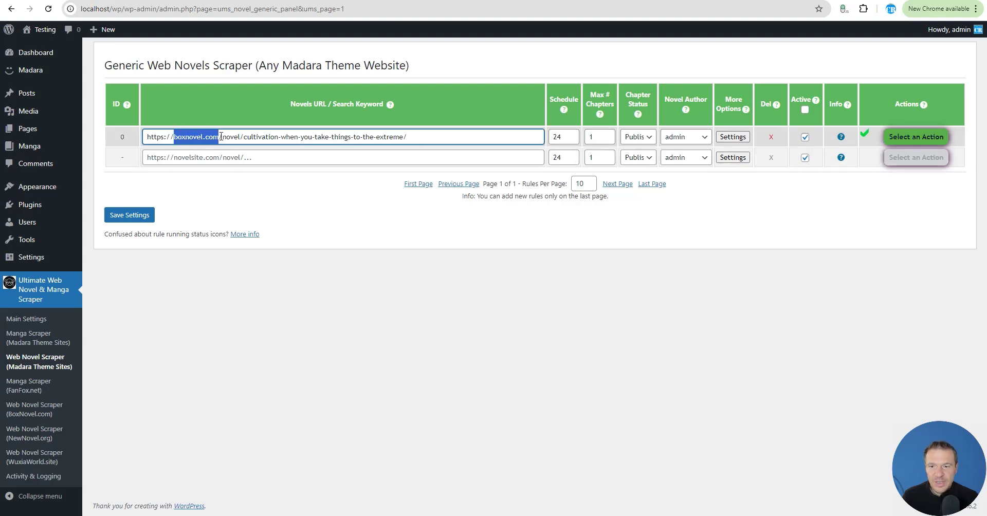
click(275, 206)
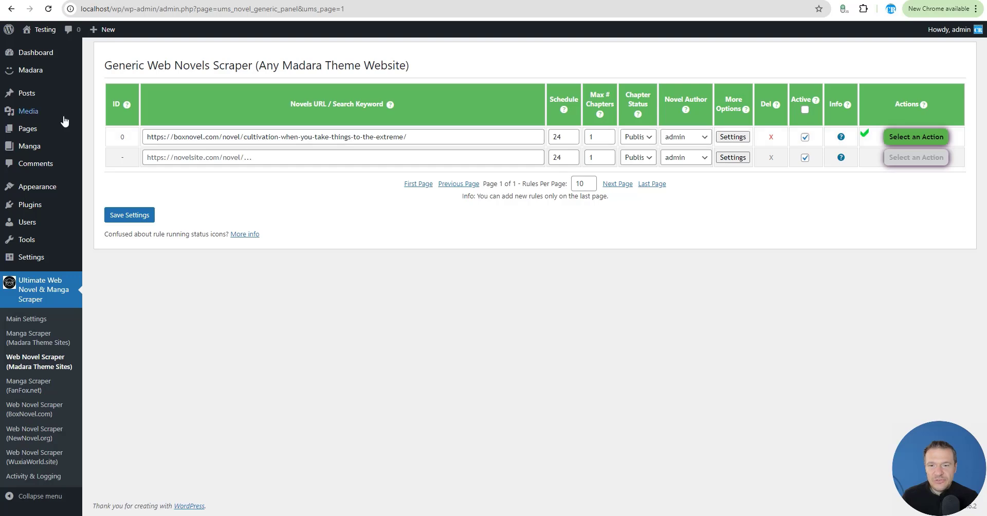
click(71, 146)
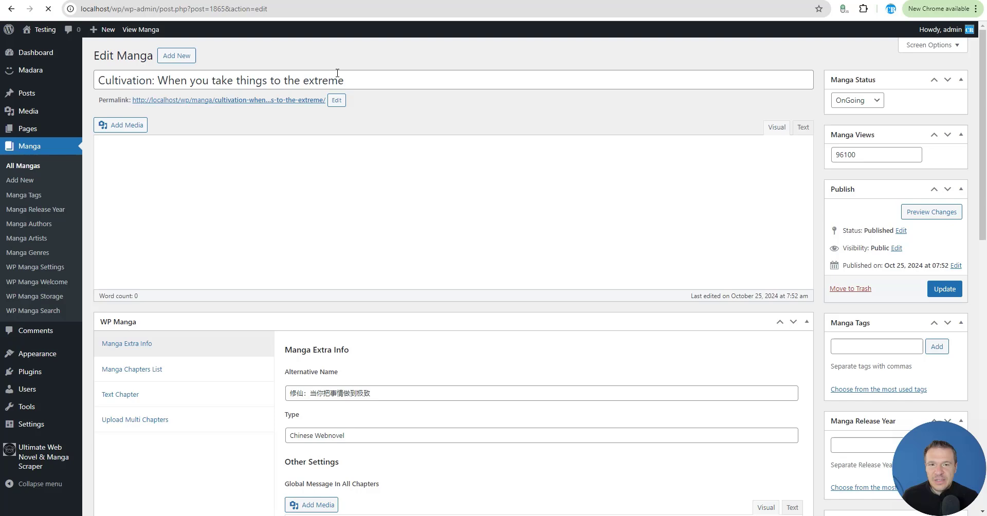
scroll(236, 253, down, 3)
click(141, 260)
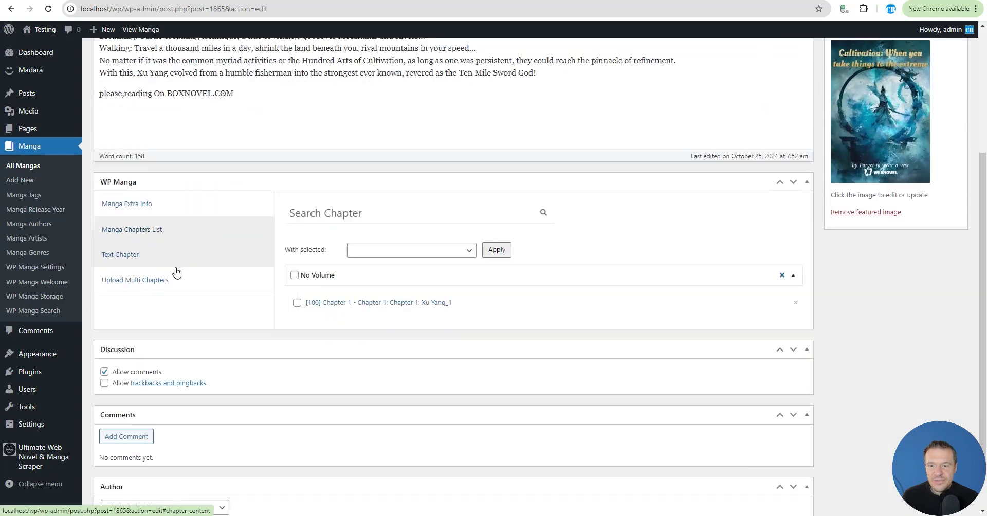
click(349, 259)
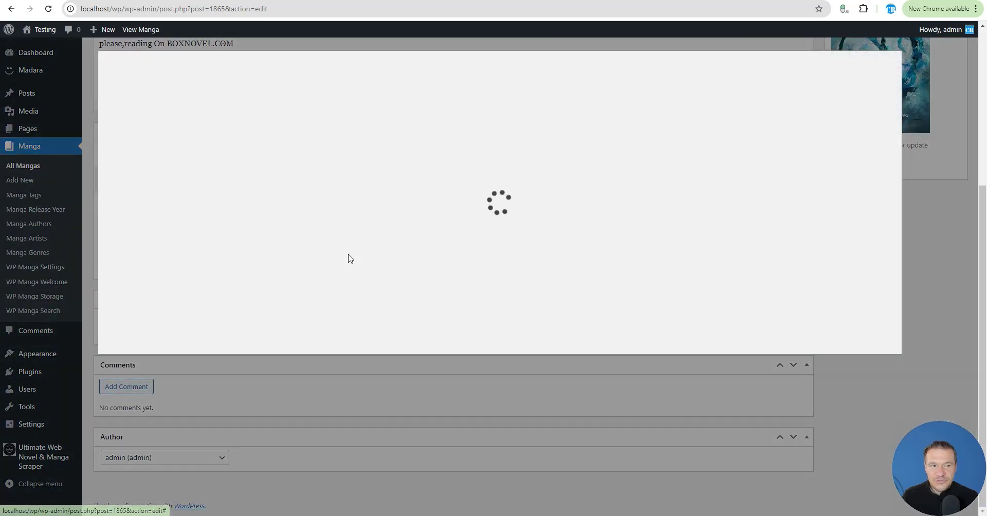
scroll(305, 342, down, 5)
click(933, 305)
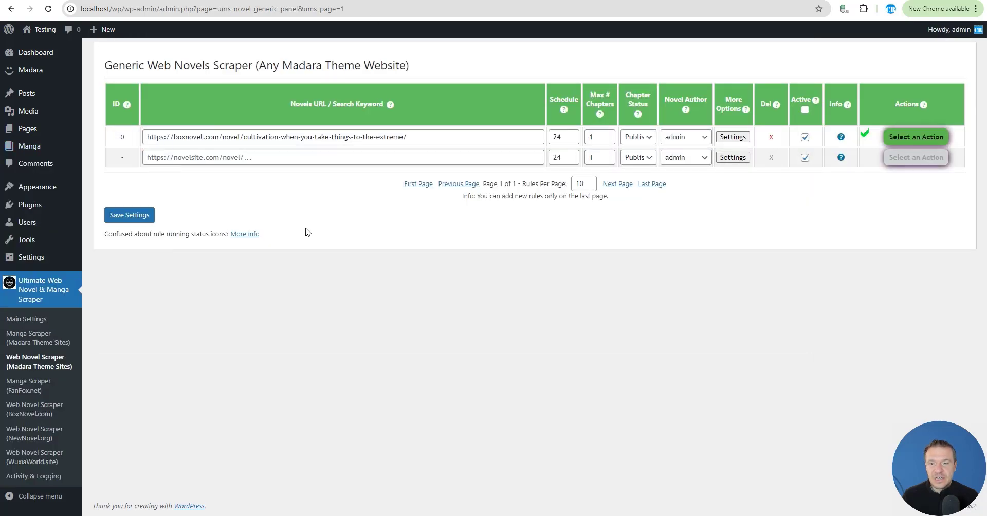
Return to the Madara manga scraper, check the empty rule's settings, and highlight kunmanga.com in rule 3
click(42, 344)
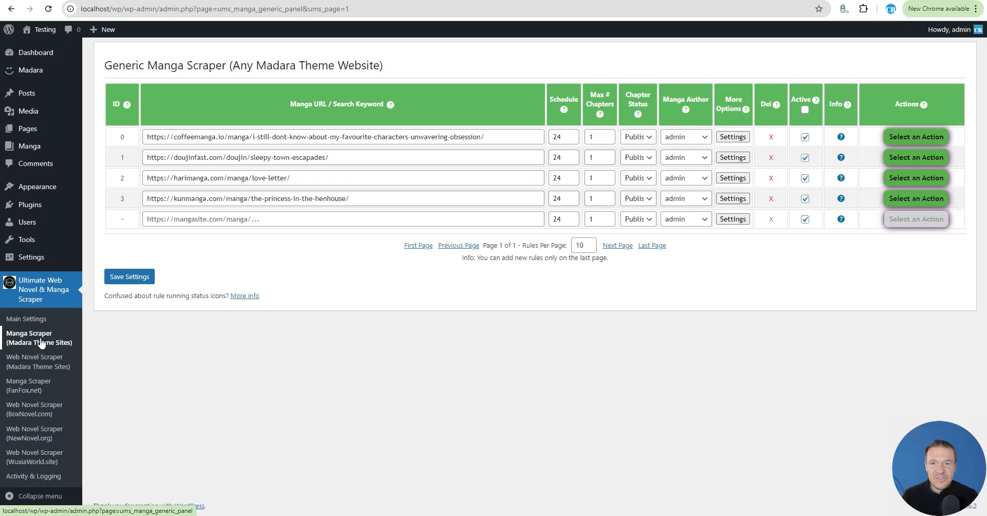
click(733, 219)
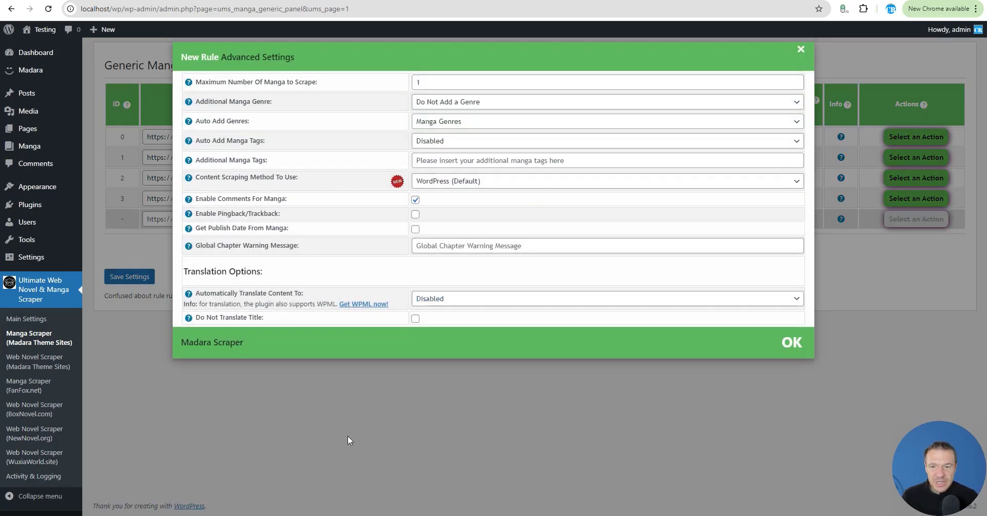
click(348, 436)
click(732, 219)
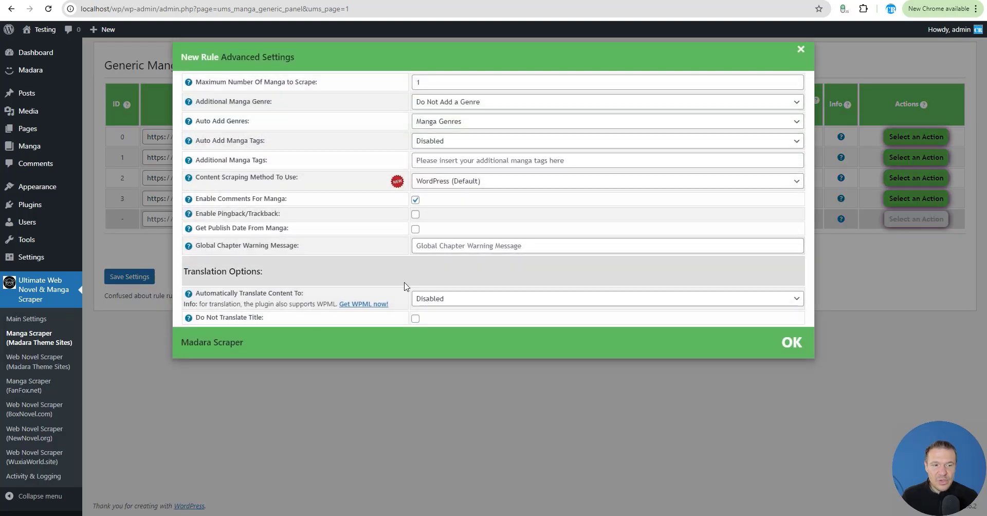
click(197, 262)
drag(174, 198, 222, 198)
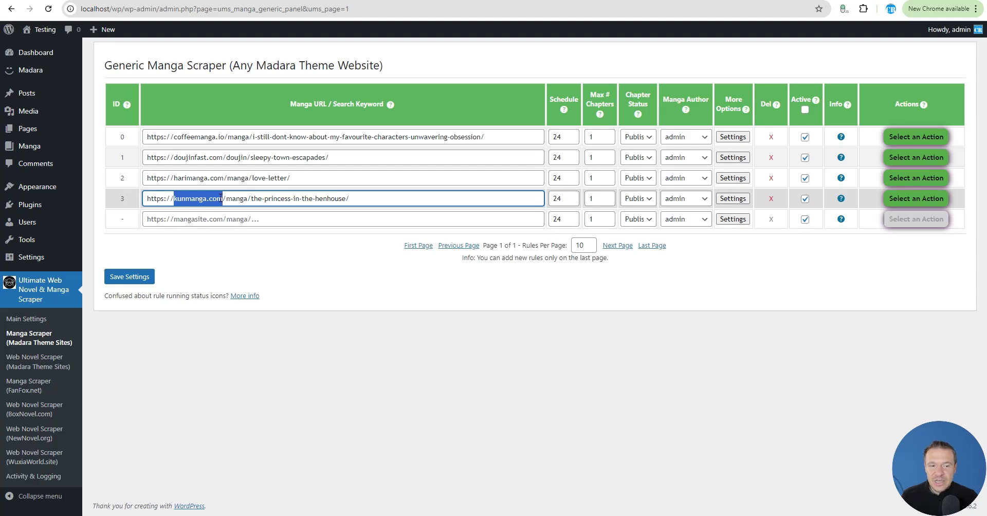
click(232, 259)
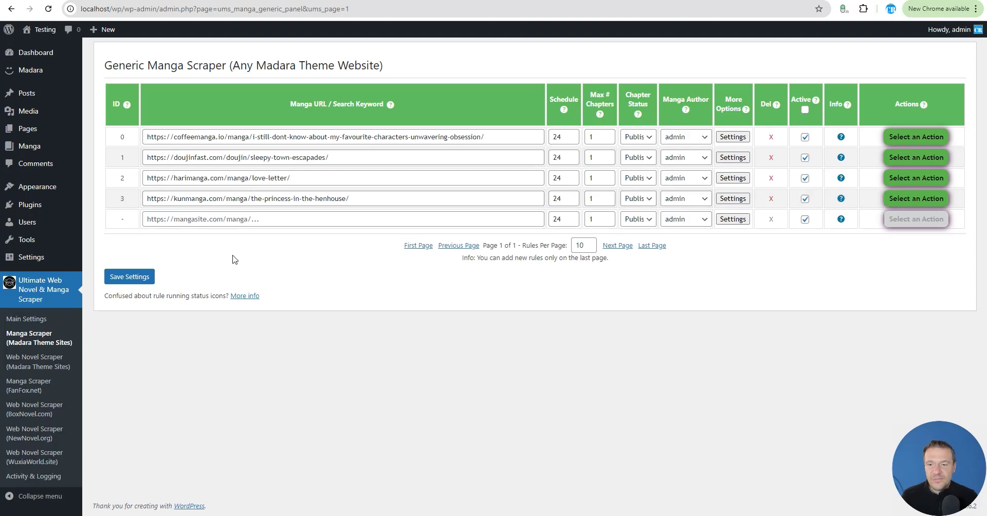
Set the new rule's content scraping method to Use Puppeteer, then switch to the CodeCanyon page
click(723, 221)
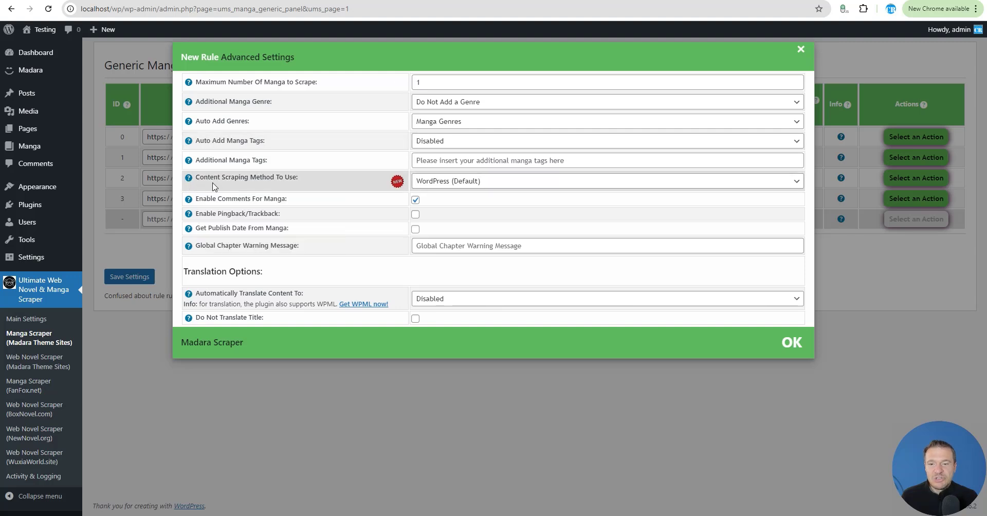
drag(198, 177, 298, 176)
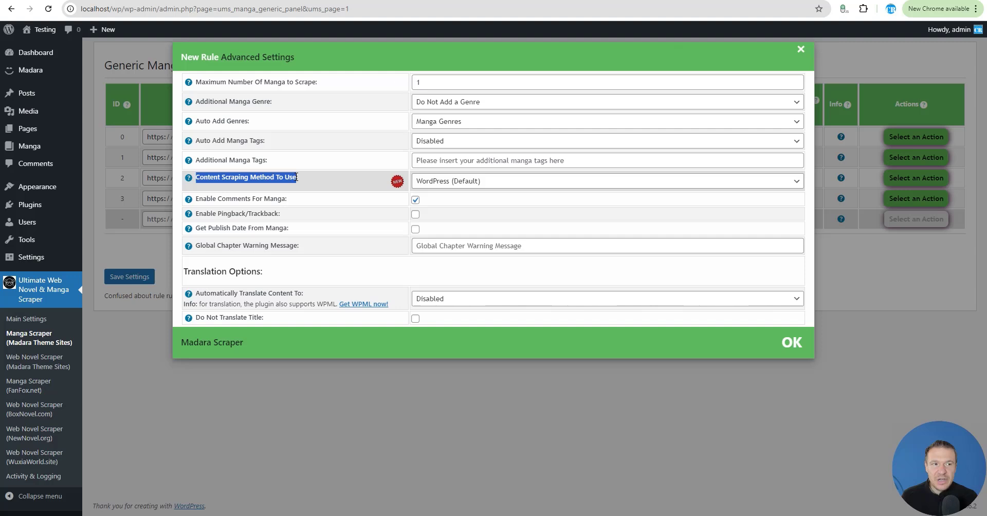
click(437, 183)
click(439, 220)
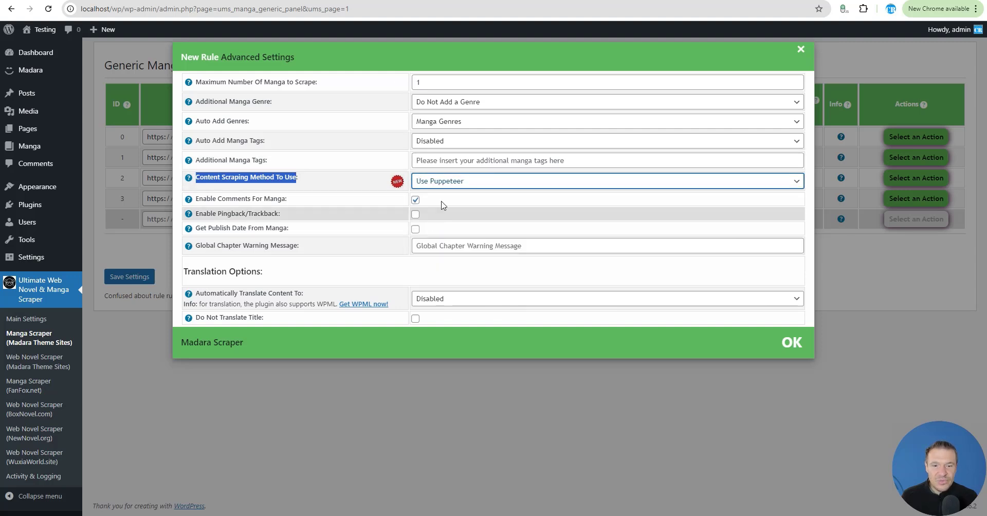
click(164, 255)
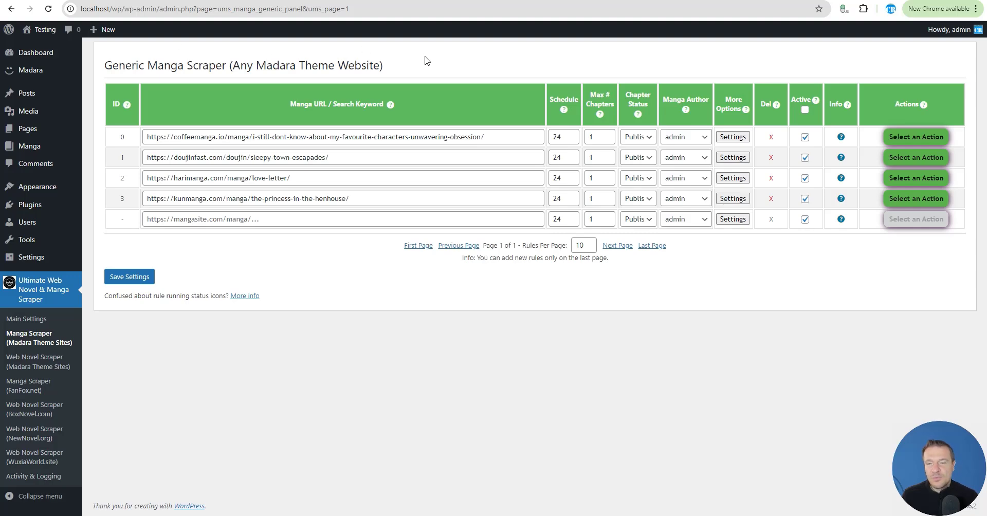
key(ctrl+Tab)
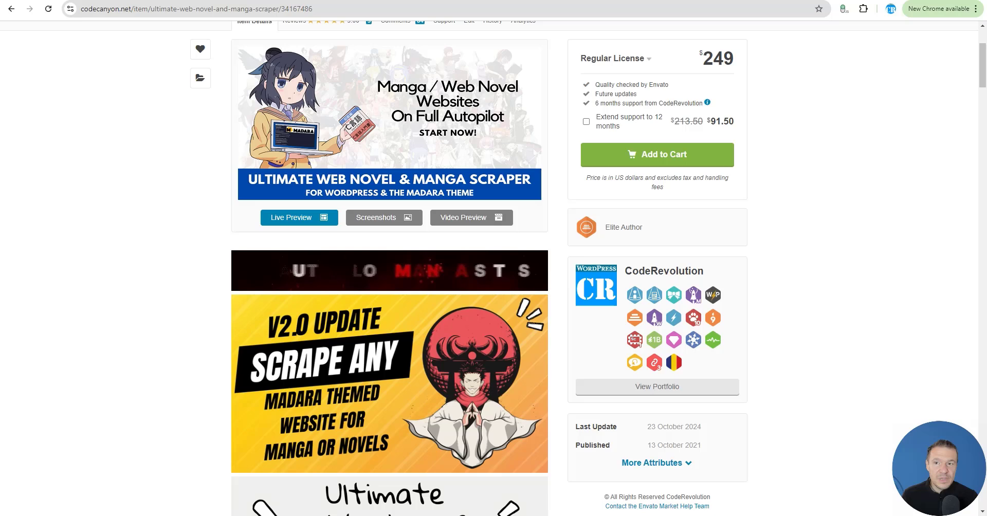